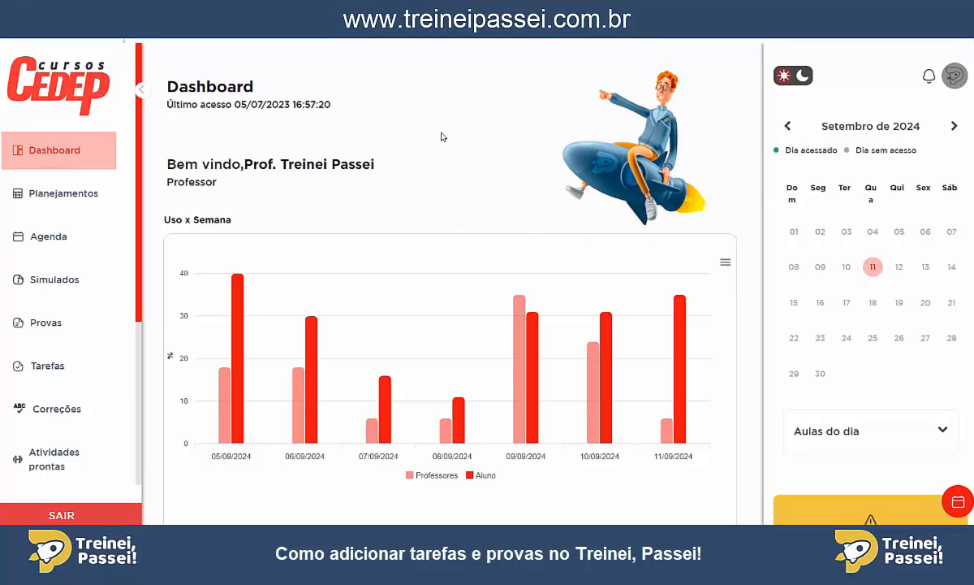
Look over the dashboard's activity overview and open the Tarefas list.
scroll(384, 150, down, 7)
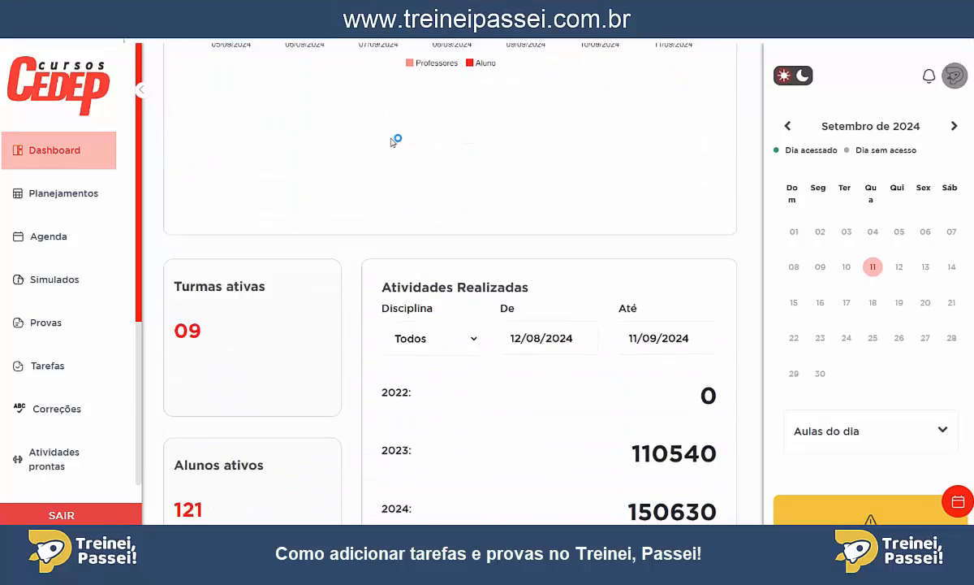
scroll(368, 141, down, 7)
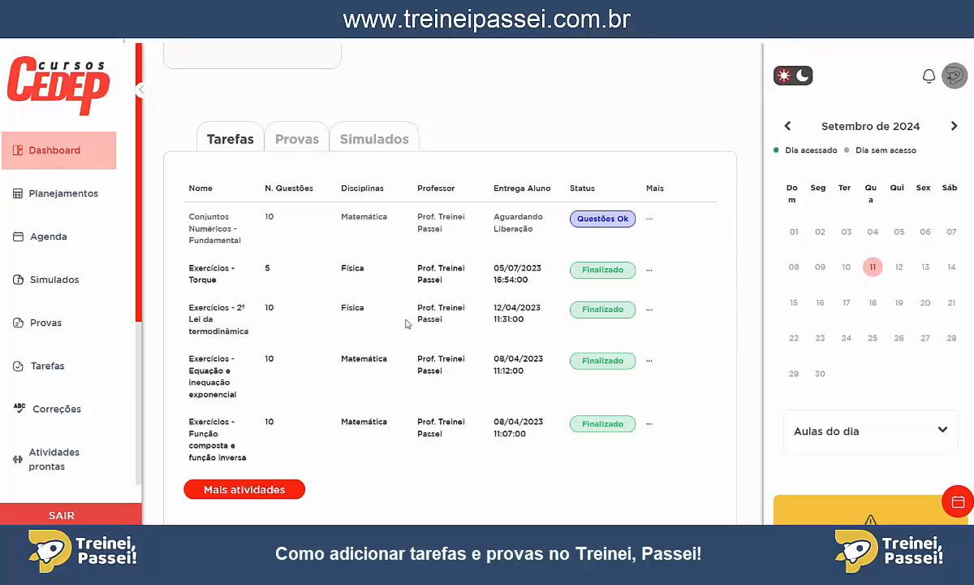
scroll(408, 320, down, 1)
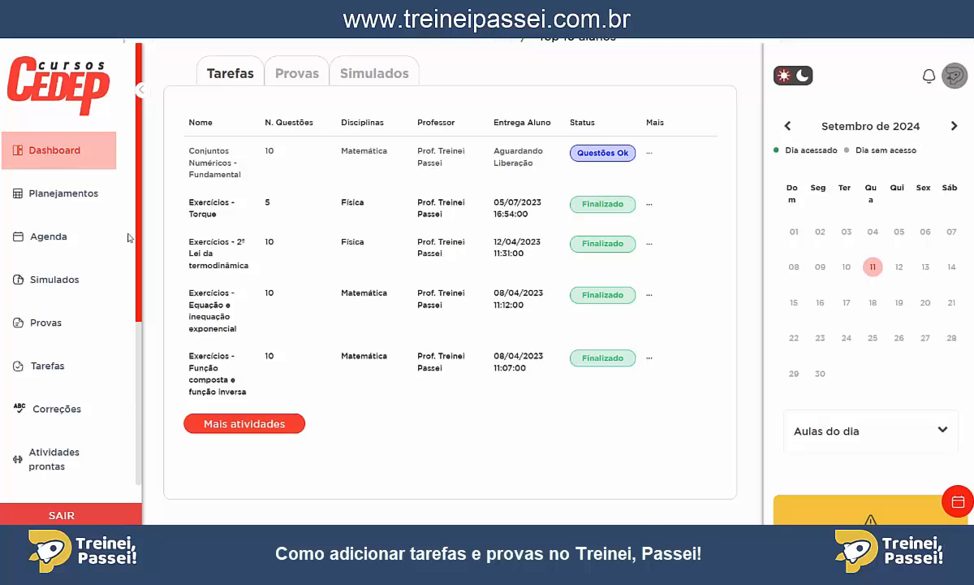
scroll(57, 203, down, 1)
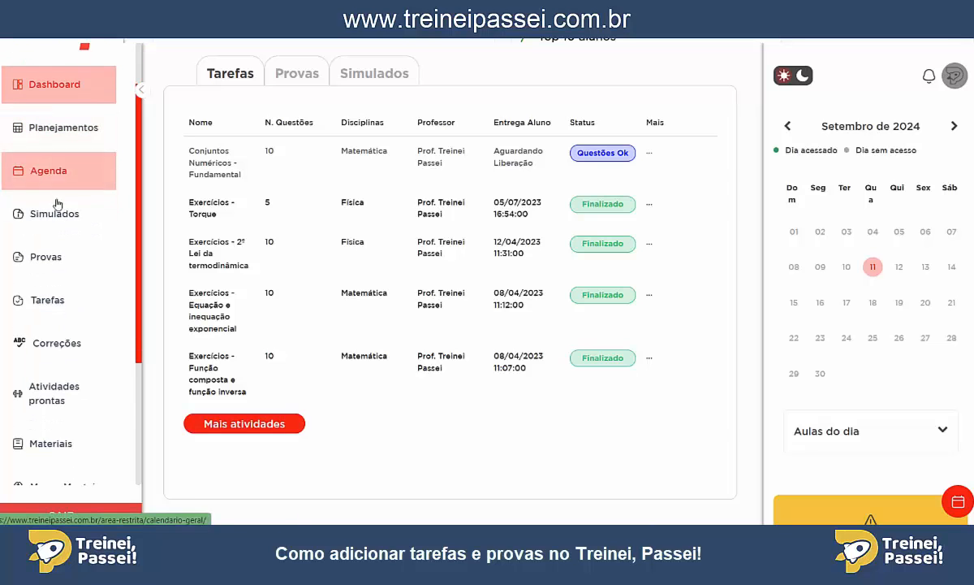
click(50, 306)
Create a new activity from the Tarefas list and choose Buscar questões to add questions from the question bank.
scroll(420, 327, down, 2)
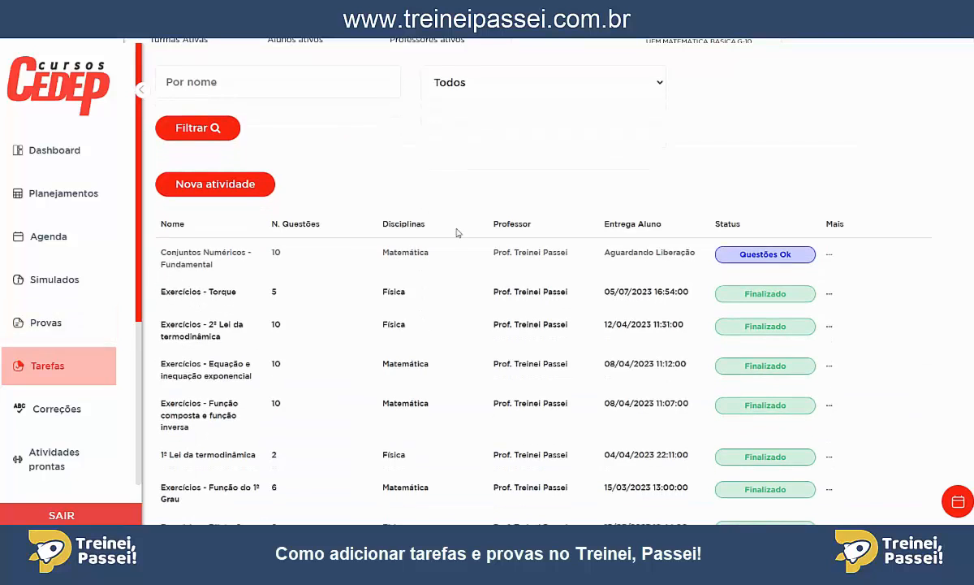
scroll(437, 380, up, 1)
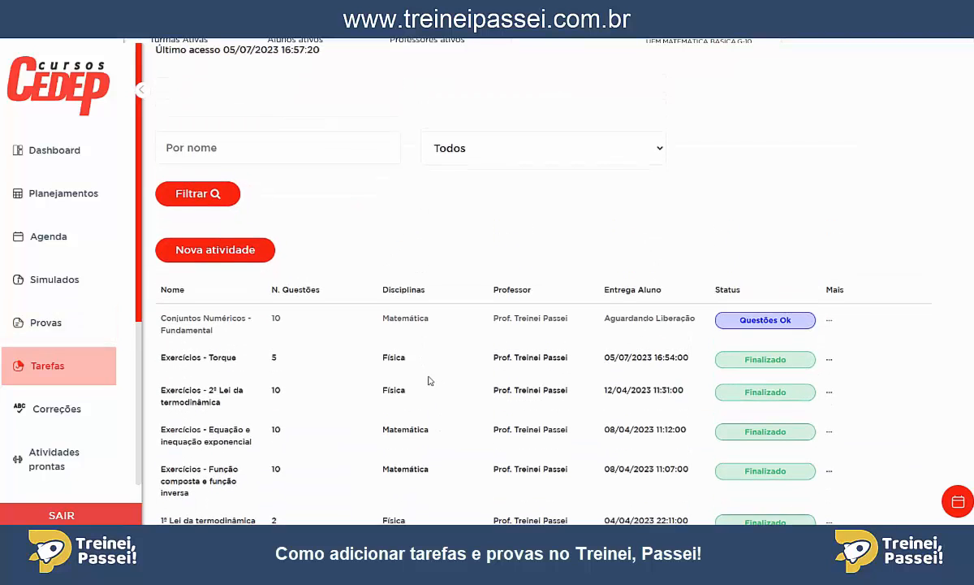
scroll(430, 380, up, 1)
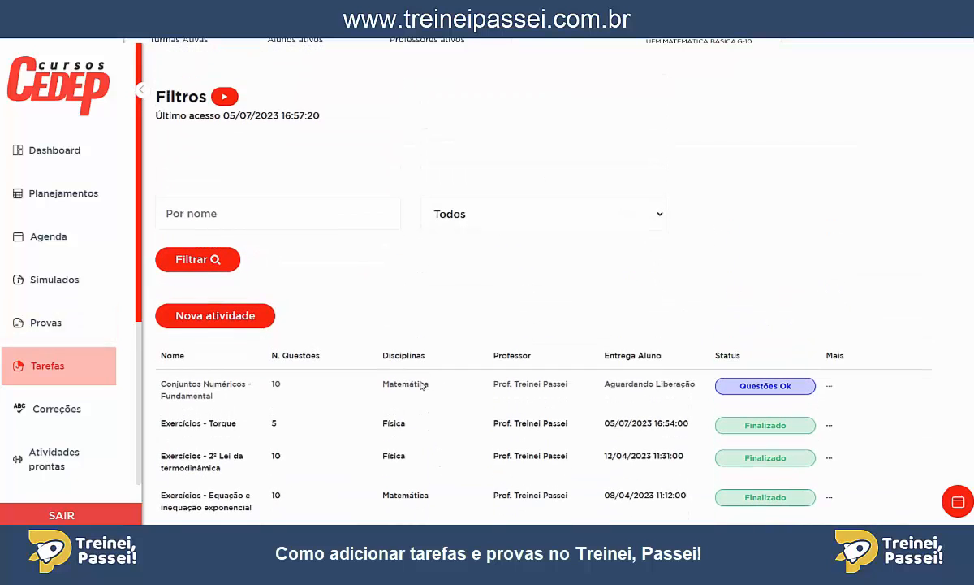
click(210, 317)
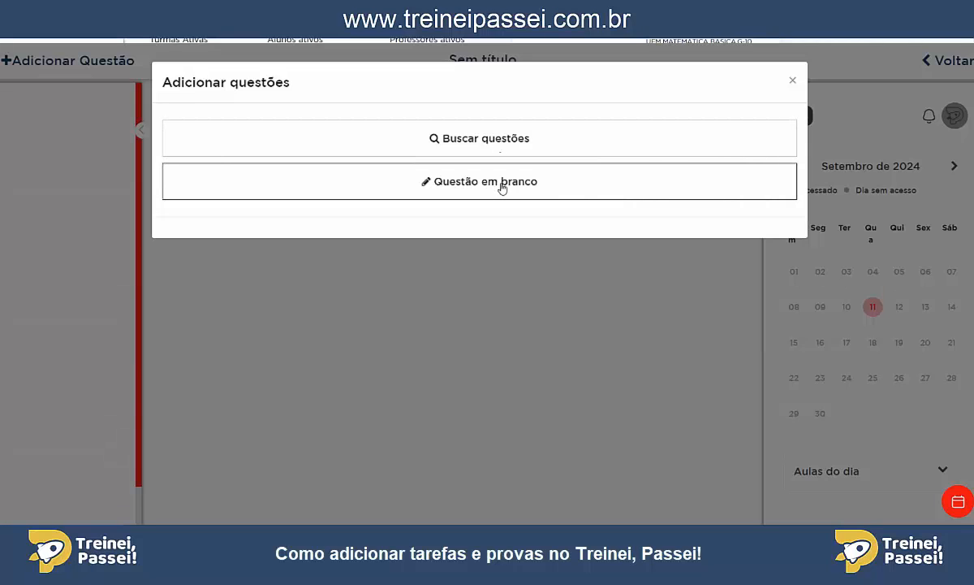
click(496, 140)
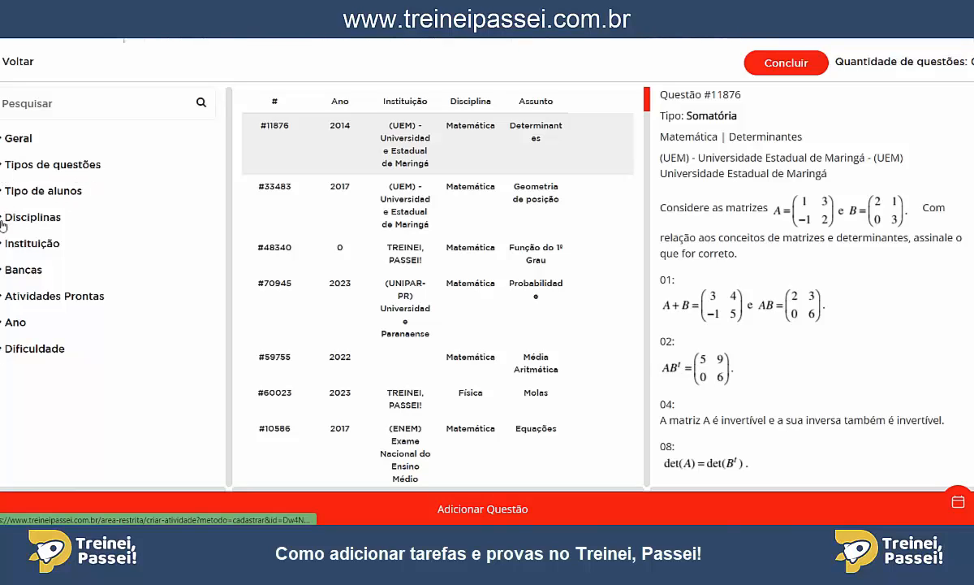
Filter the question bank by the Matemática subject Análise Combinatória, including all its subtopics.
click(2, 218)
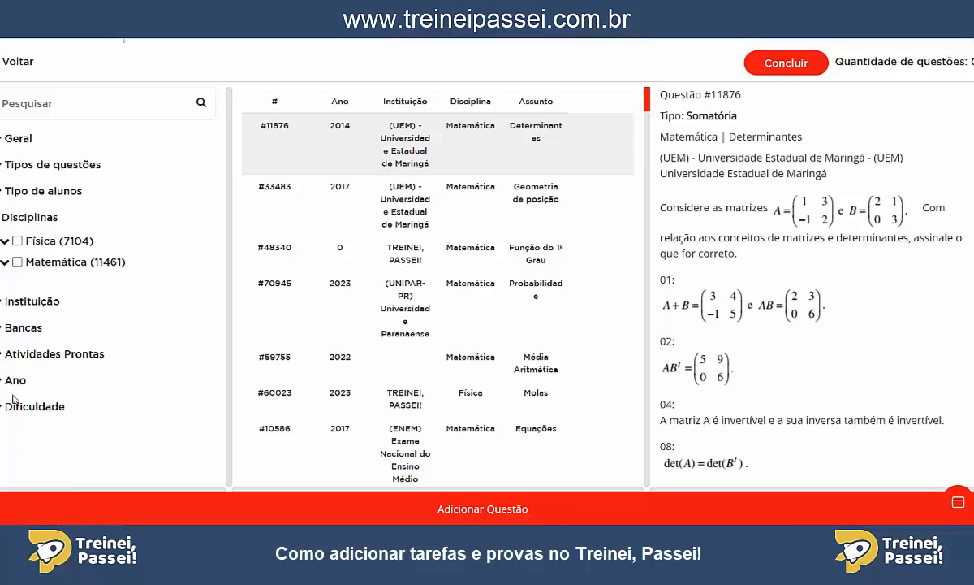
click(4, 263)
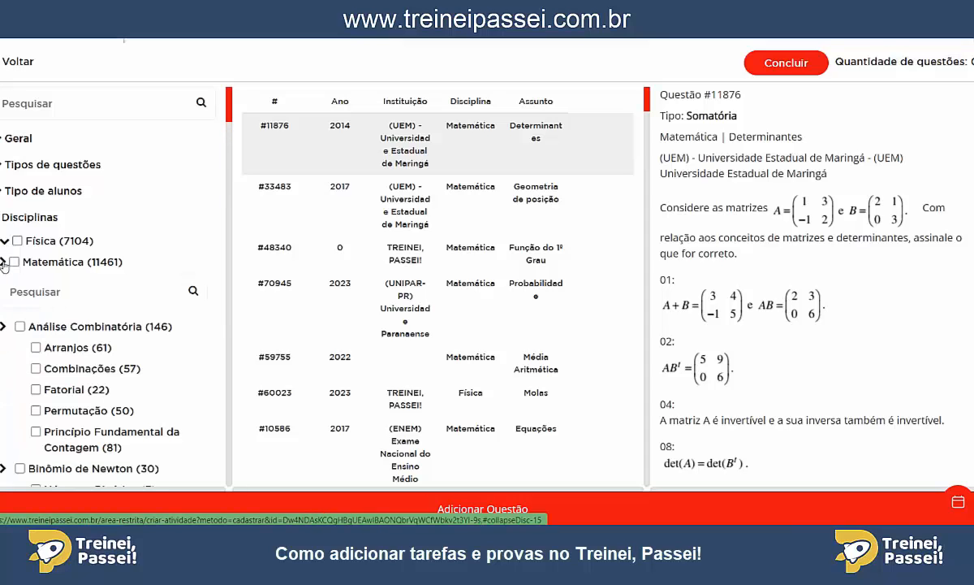
scroll(138, 243, down, 10)
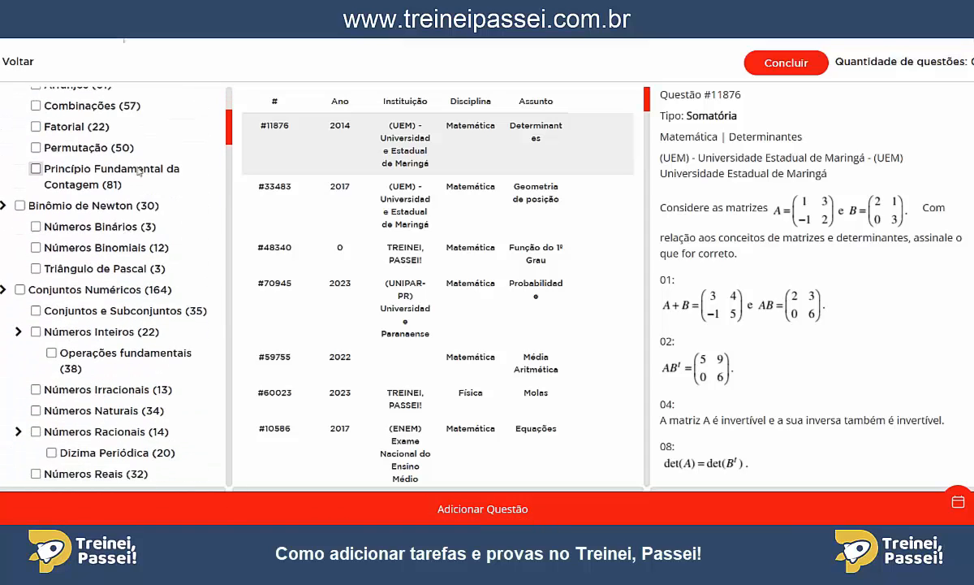
scroll(133, 226, up, 10)
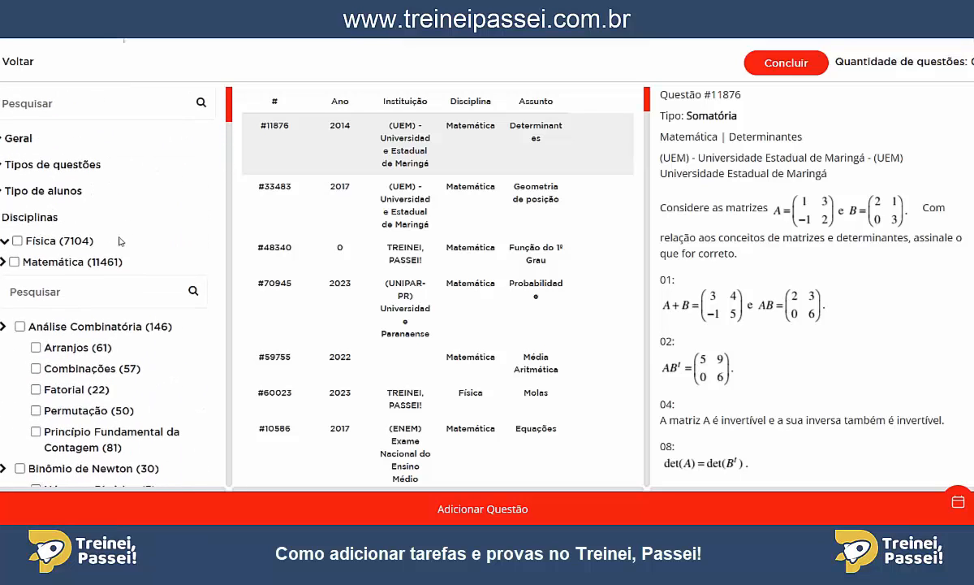
scroll(58, 291, down, 2)
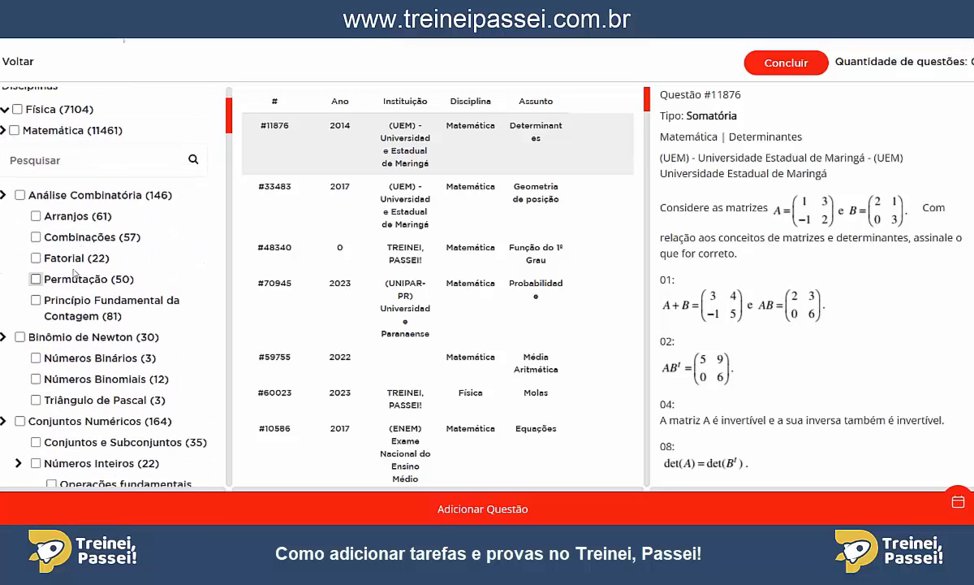
click(20, 196)
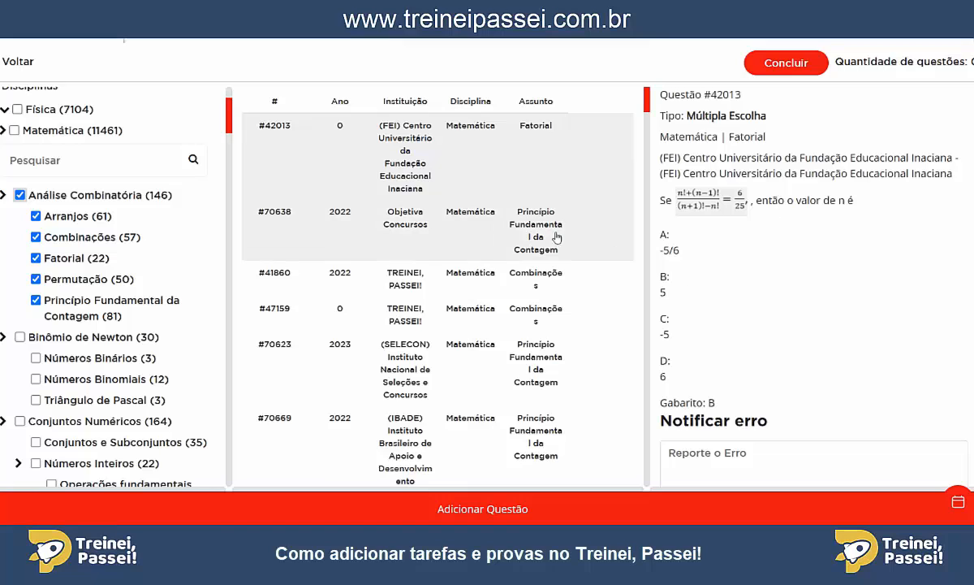
Preview the first Análise Combinatória questions and add the Combinações question #41860 to the activity.
click(427, 241)
click(427, 287)
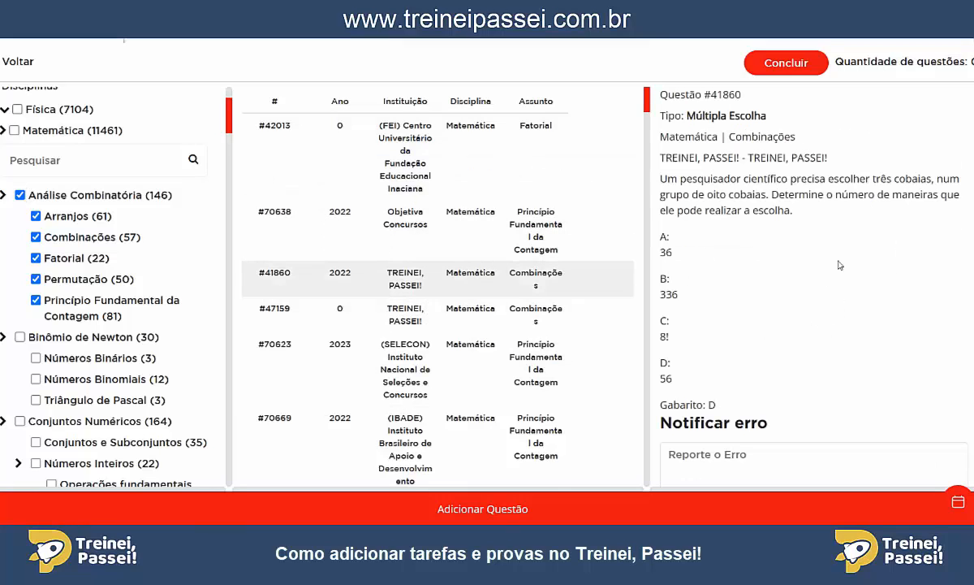
click(514, 509)
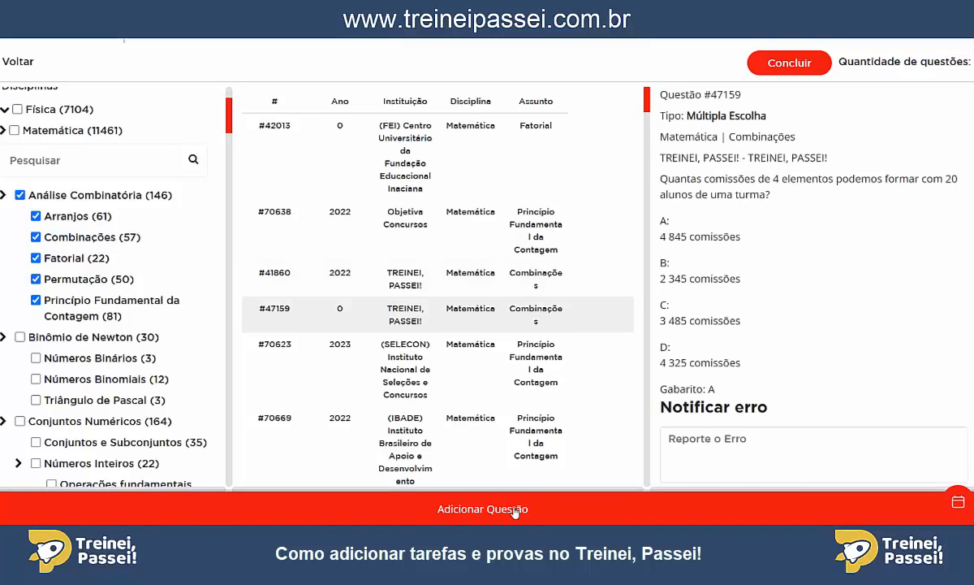
Preview questions #70669 and #36992, examining the latter's statement, alternatives, answer key and error report field.
scroll(452, 337, down, 3)
click(443, 317)
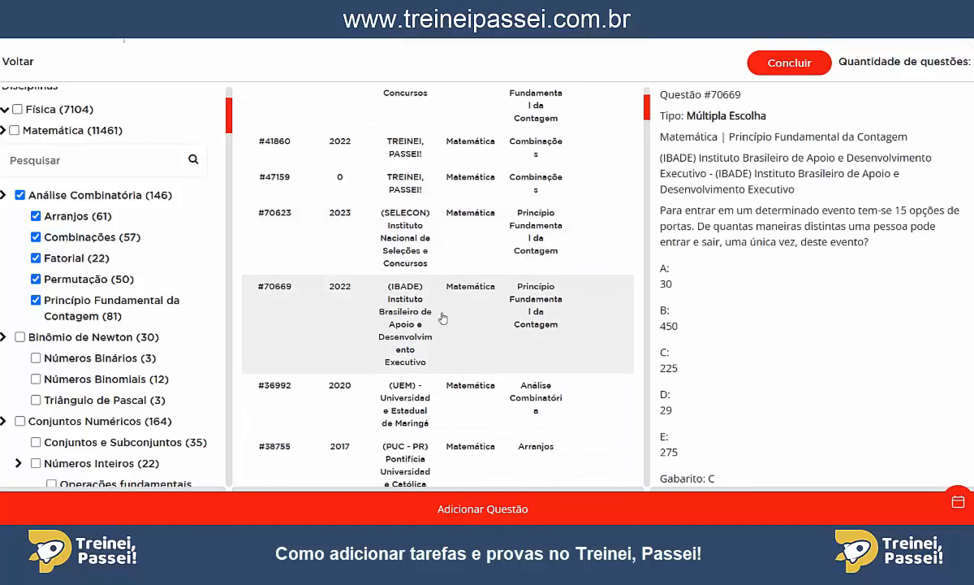
click(427, 388)
scroll(493, 379, down, 1)
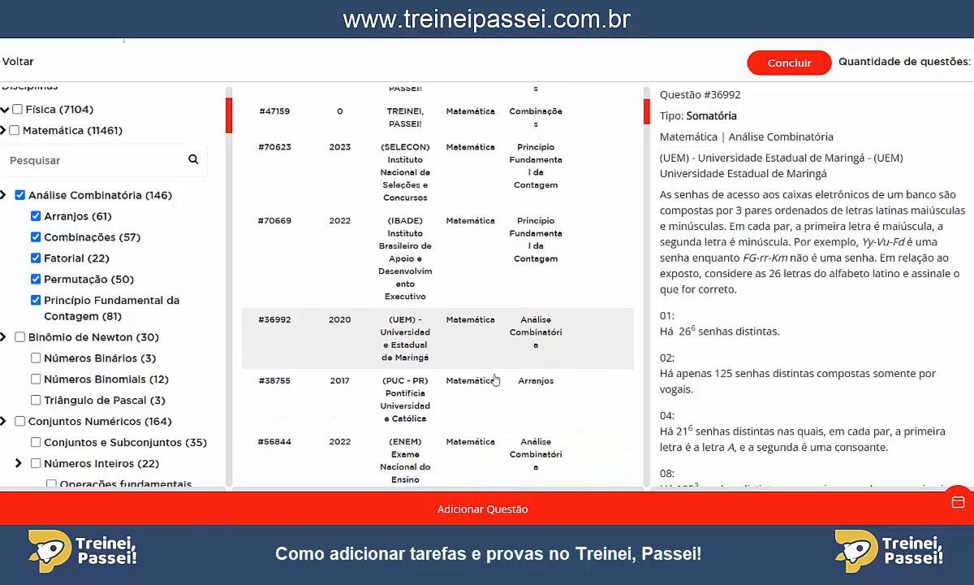
scroll(764, 283, down, 3)
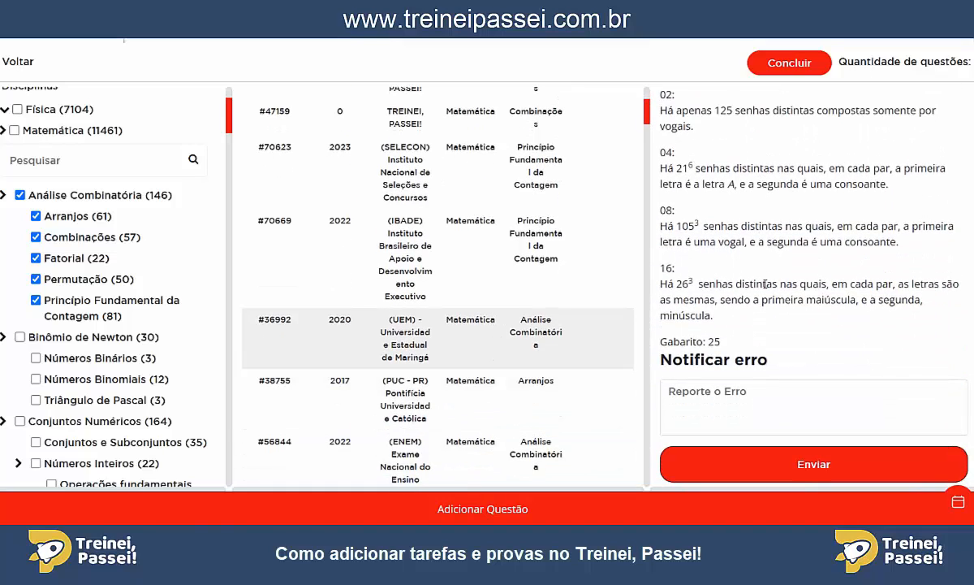
scroll(815, 232, up, 2)
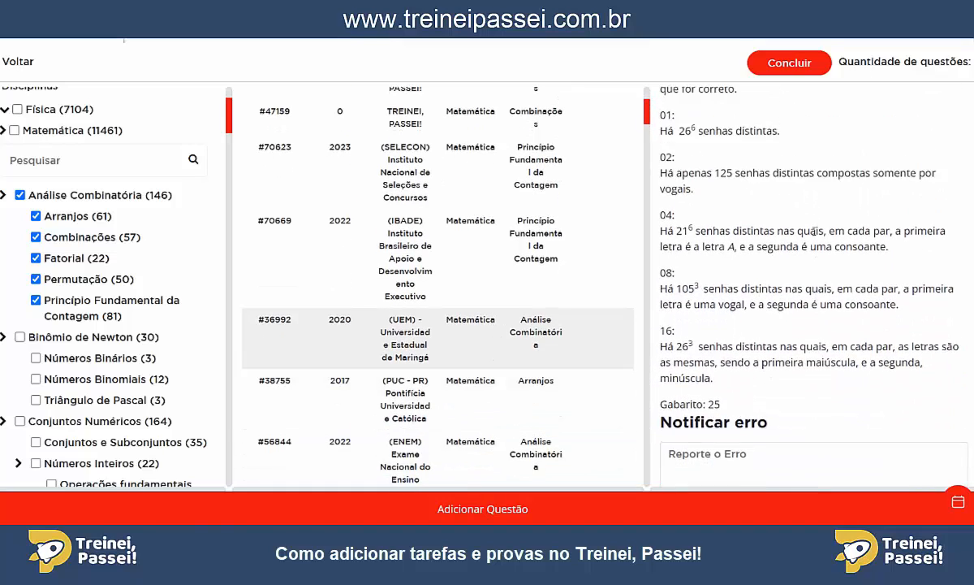
scroll(814, 235, up, 1)
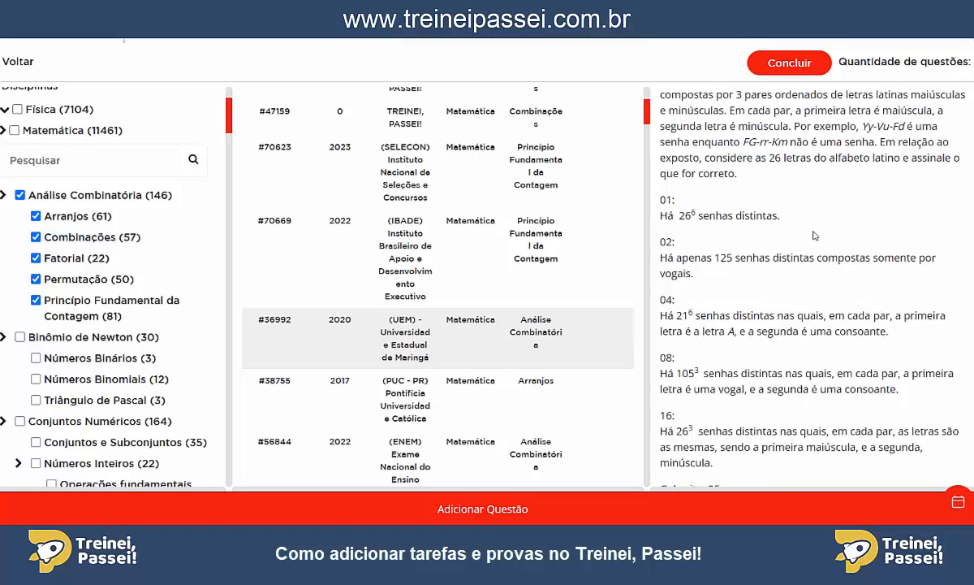
scroll(782, 231, down, 3)
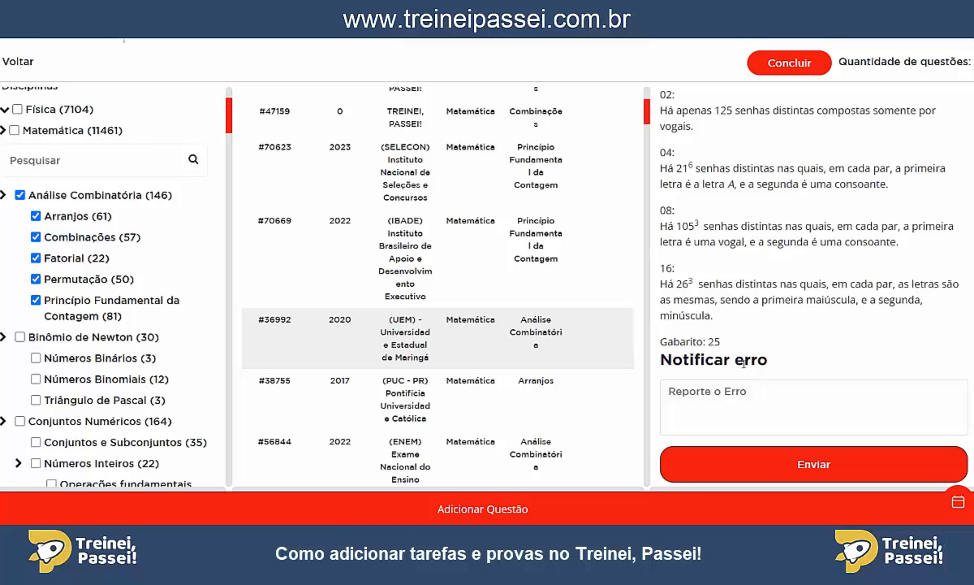
click(741, 396)
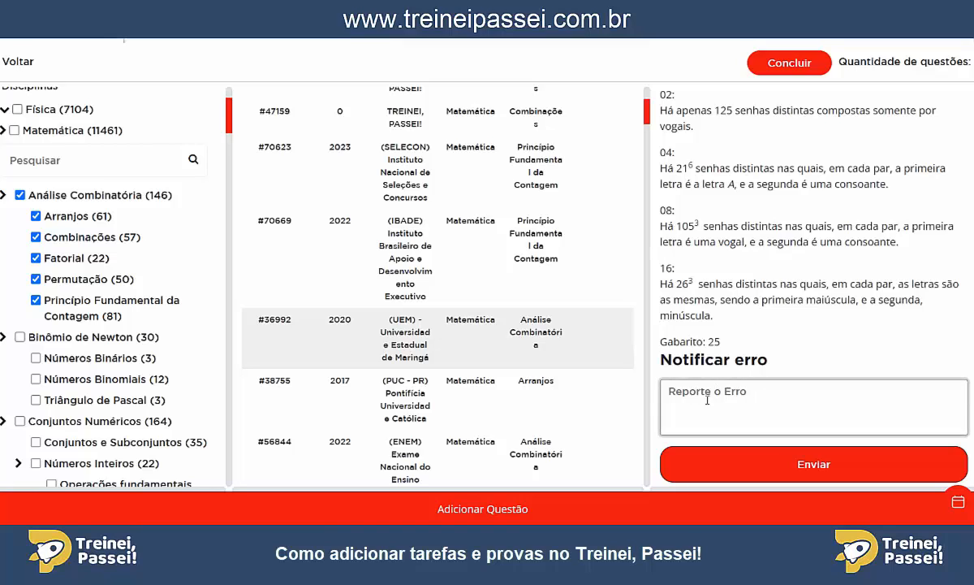
Add questions #36992, #38755 and #56844 to the activity.
click(493, 511)
click(467, 511)
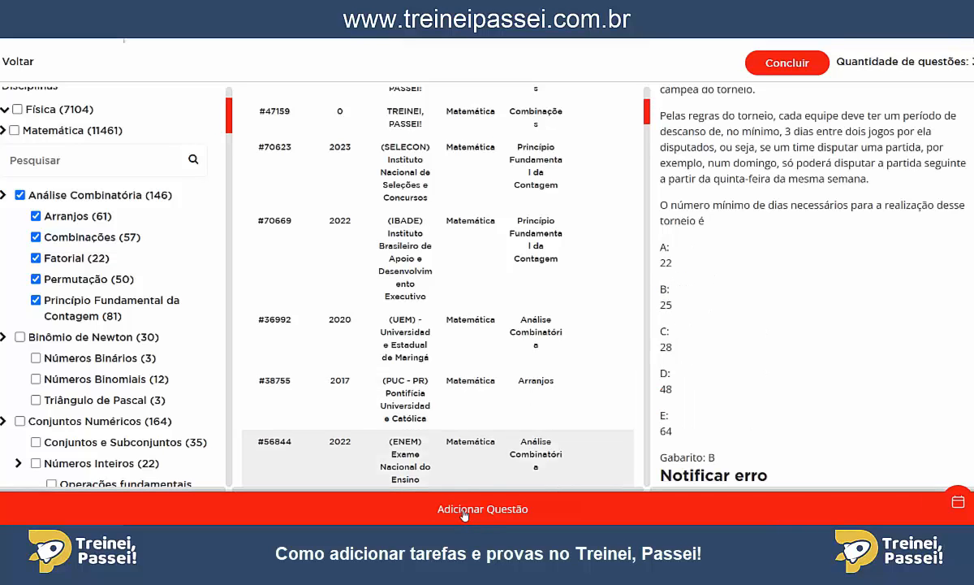
click(465, 512)
Check the already added question #56844, add the ITA question #81346, and conclude the question selection.
scroll(458, 219, down, 1)
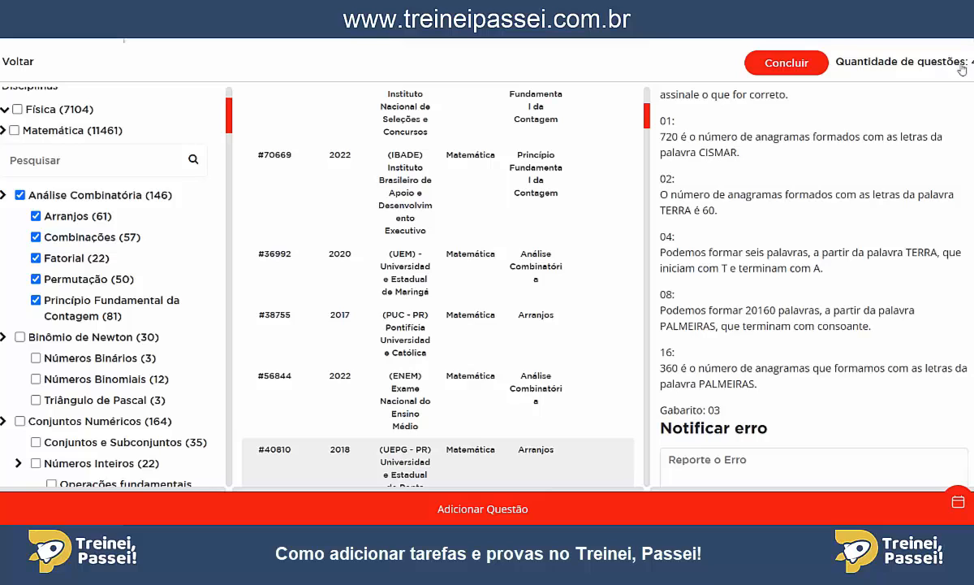
click(394, 374)
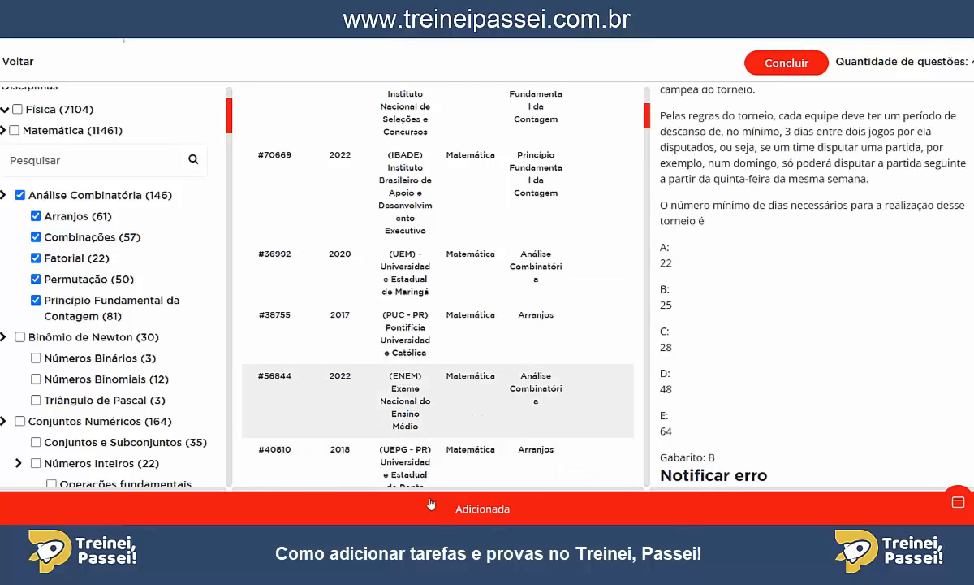
scroll(424, 428, down, 3)
click(441, 349)
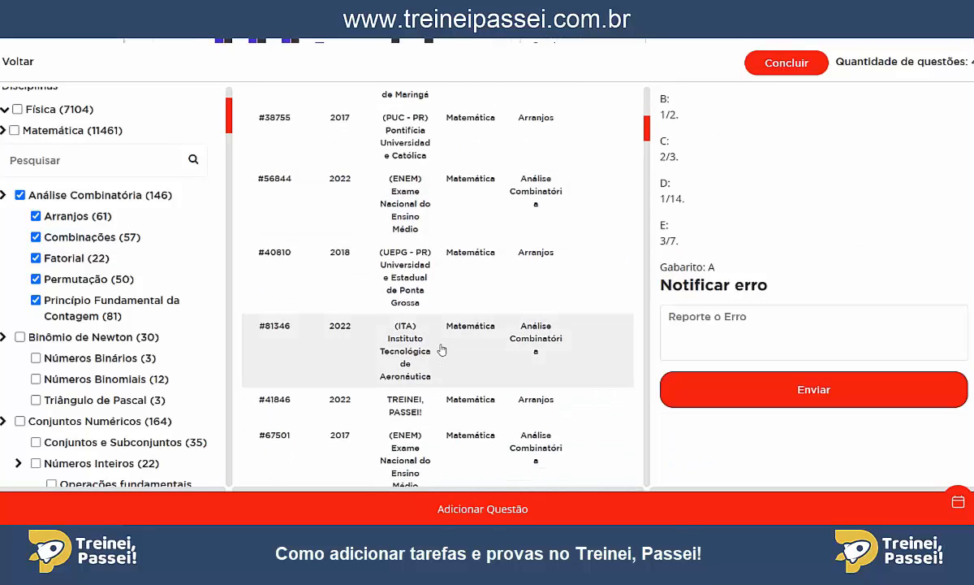
click(480, 510)
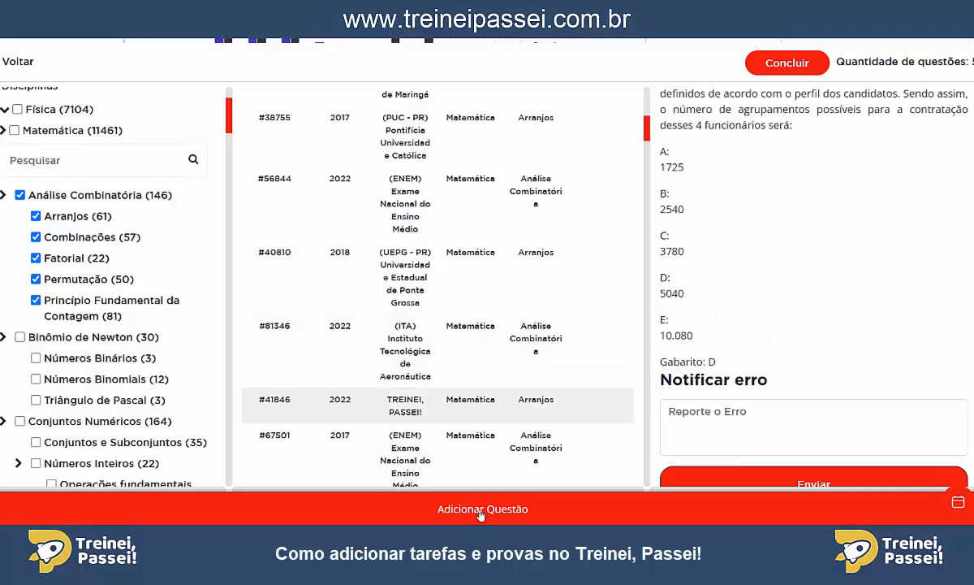
click(787, 64)
Replace the activity's title with "Tarefa de Matemática - Semana 1".
click(341, 265)
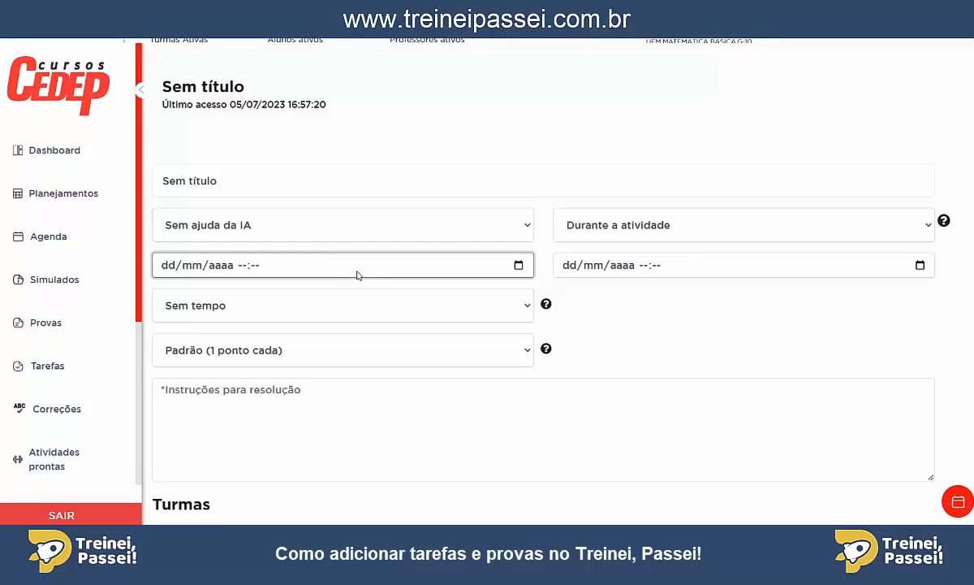
click(254, 180)
drag(255, 180, 153, 181)
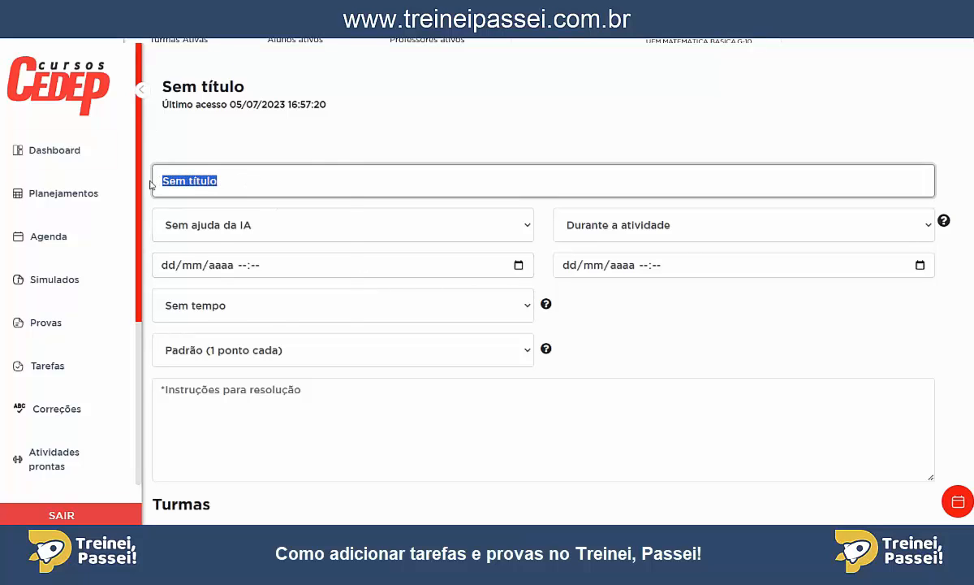
text(t)
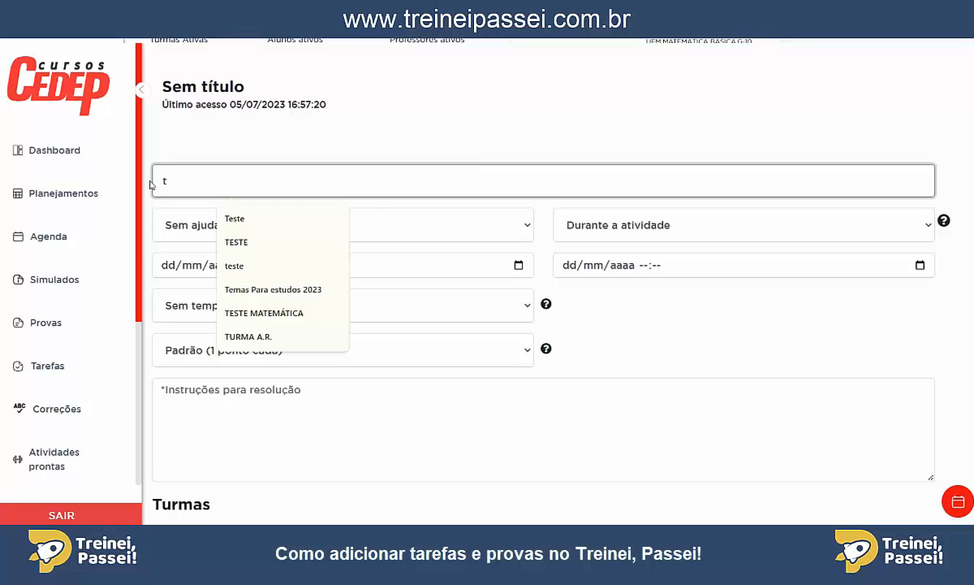
text(a)
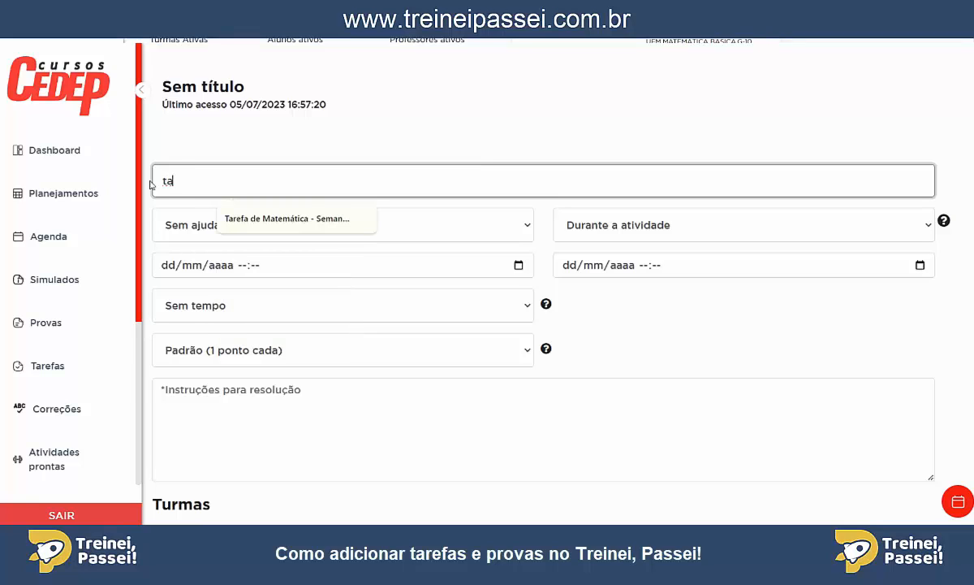
click(269, 213)
key(Tab)
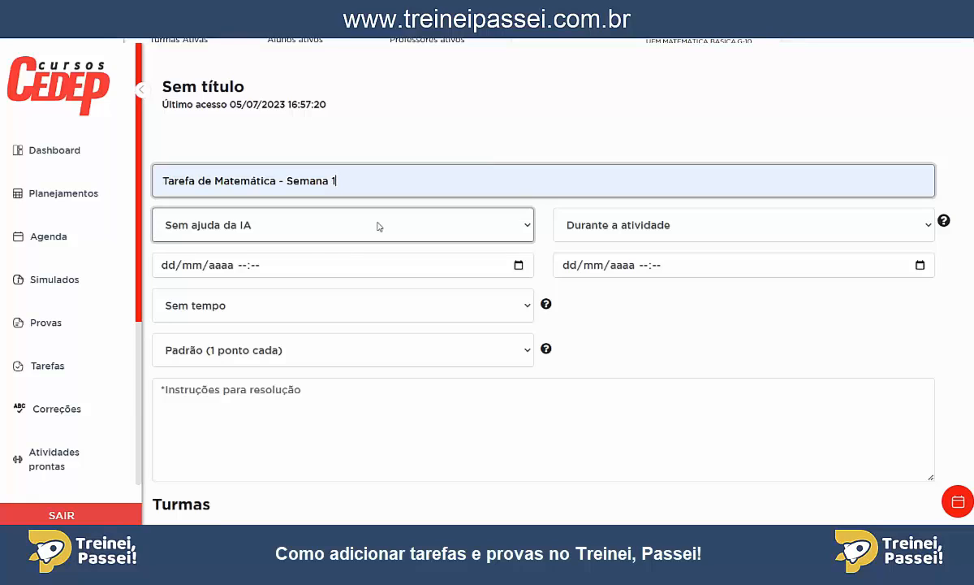
Set the AI option to "Com ajuda da IA" and the result release to "Ao finalizar a atividade".
click(271, 226)
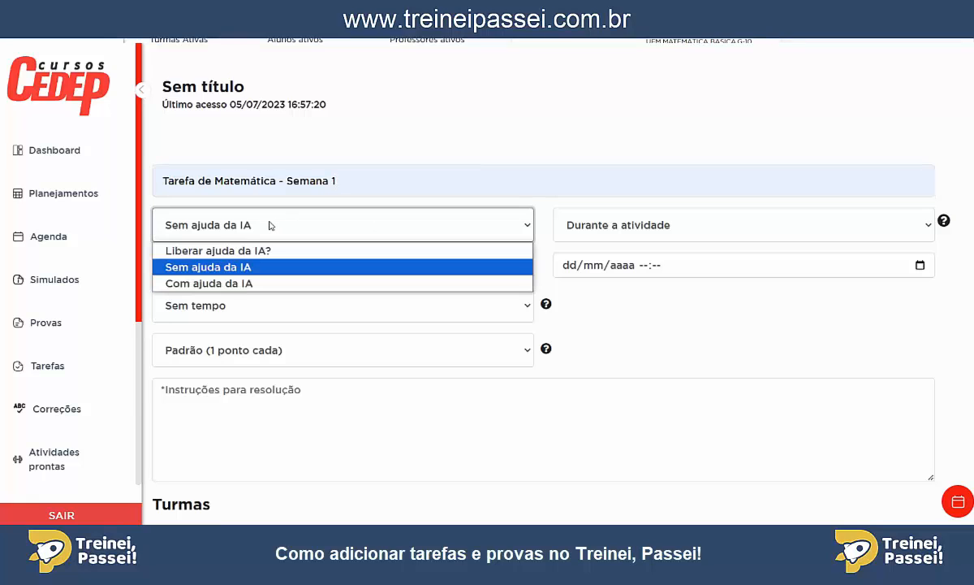
click(234, 284)
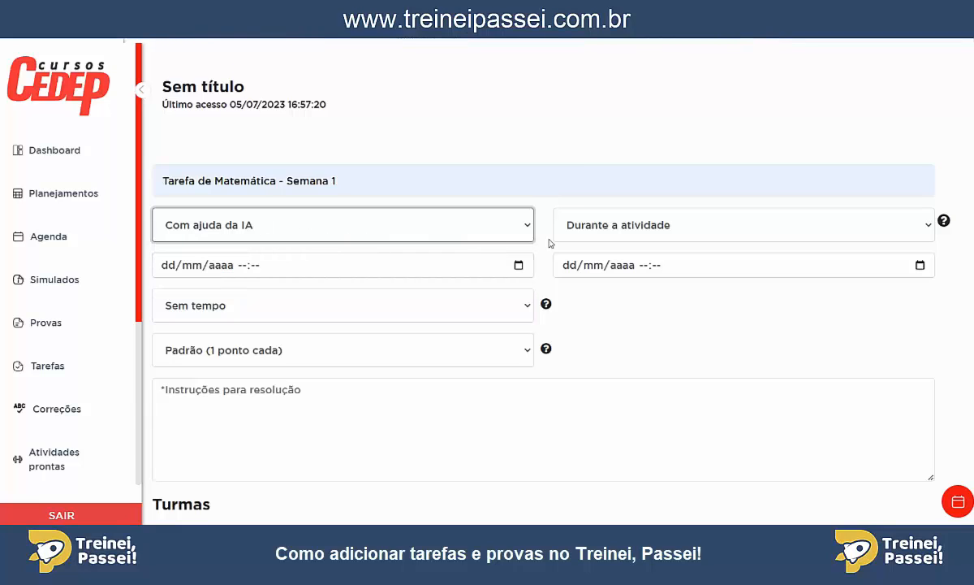
click(633, 229)
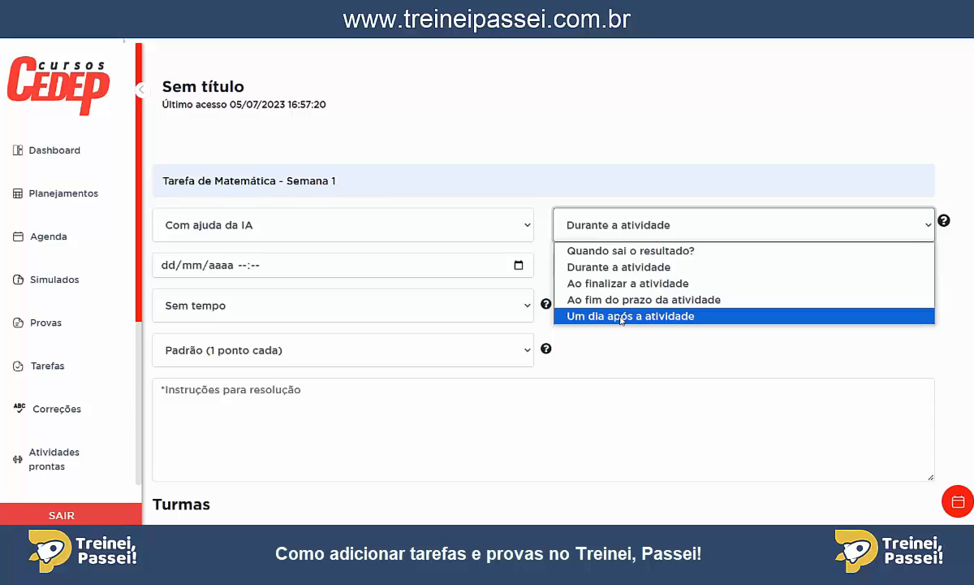
click(617, 283)
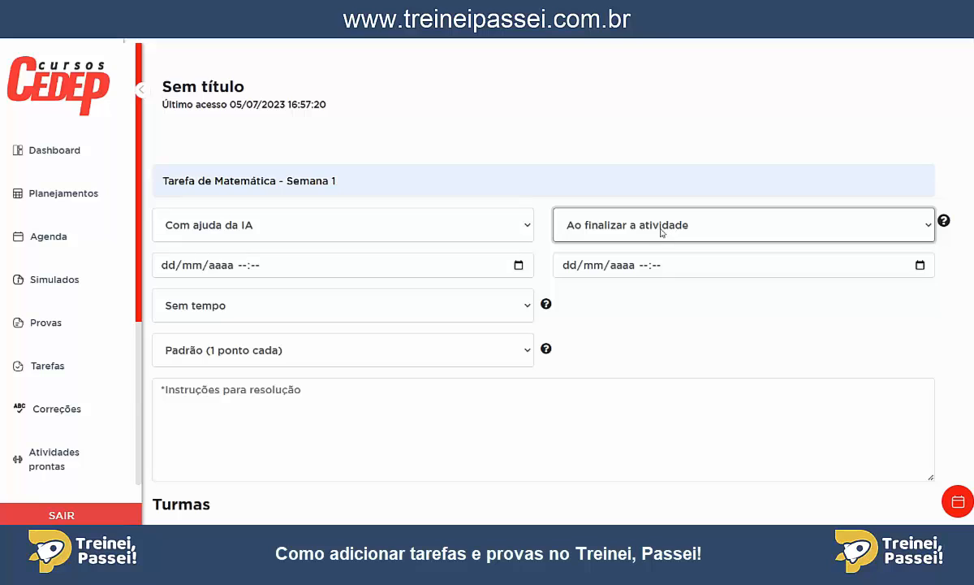
Set the task's start date and time to 11/09/2024 20:00.
click(518, 266)
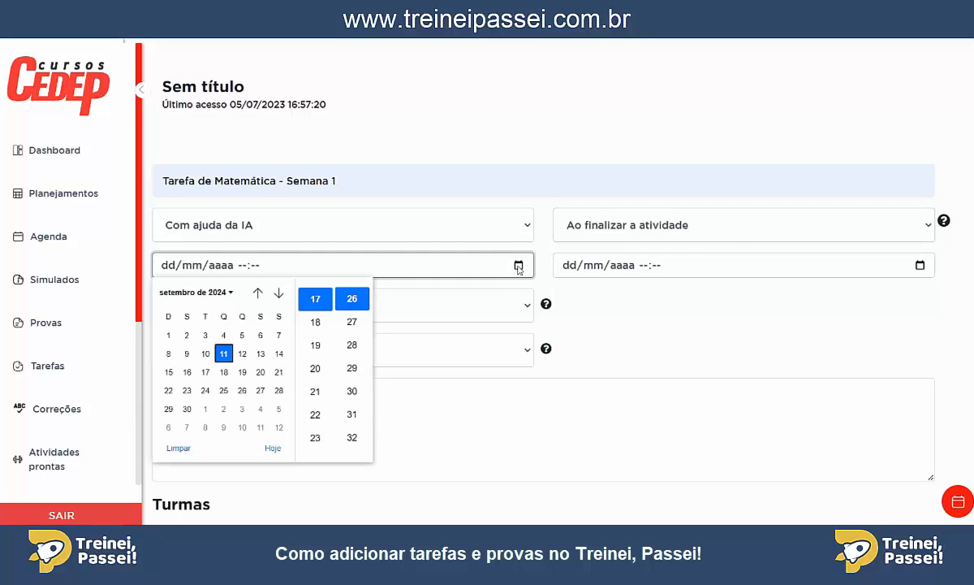
click(224, 354)
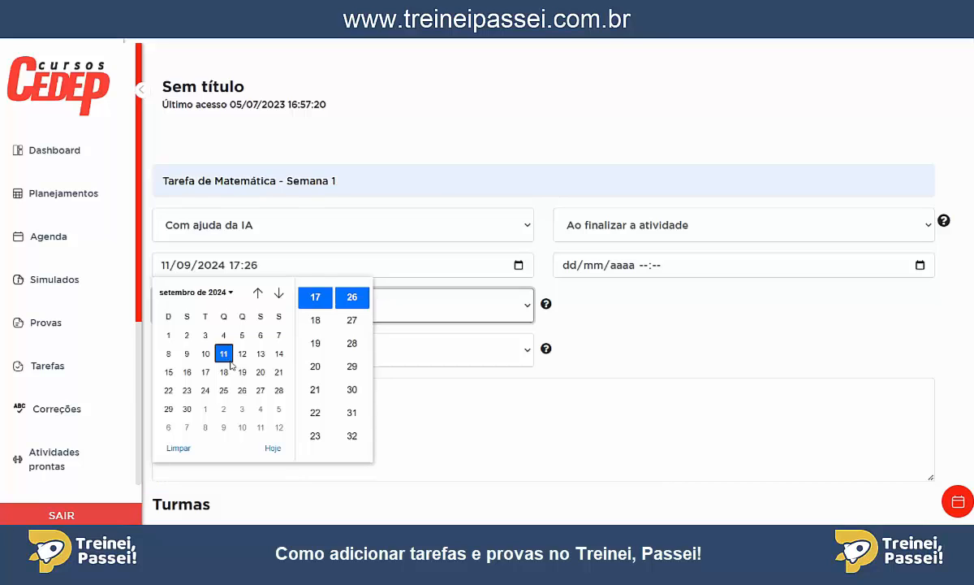
click(315, 367)
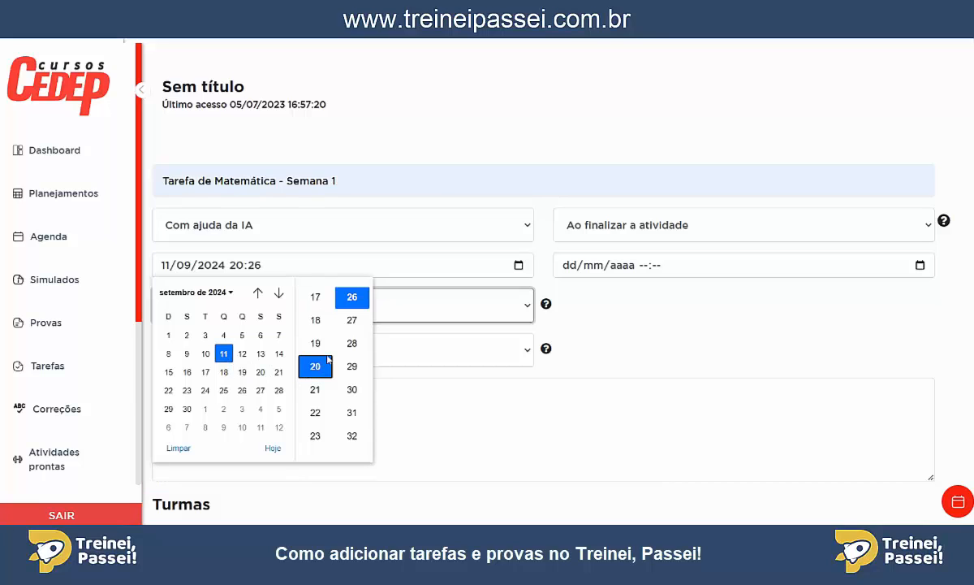
scroll(354, 339, up, 7)
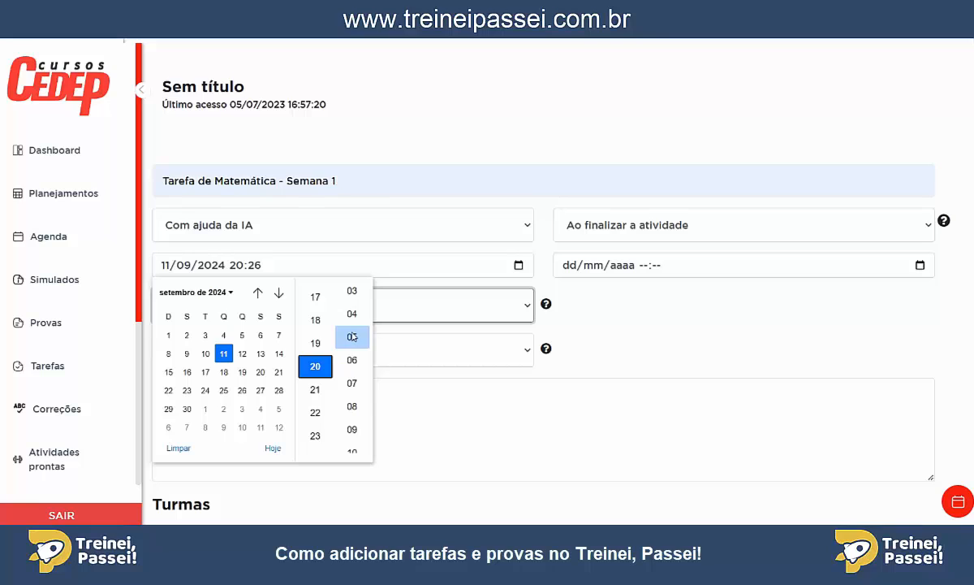
scroll(352, 337, up, 2)
click(352, 333)
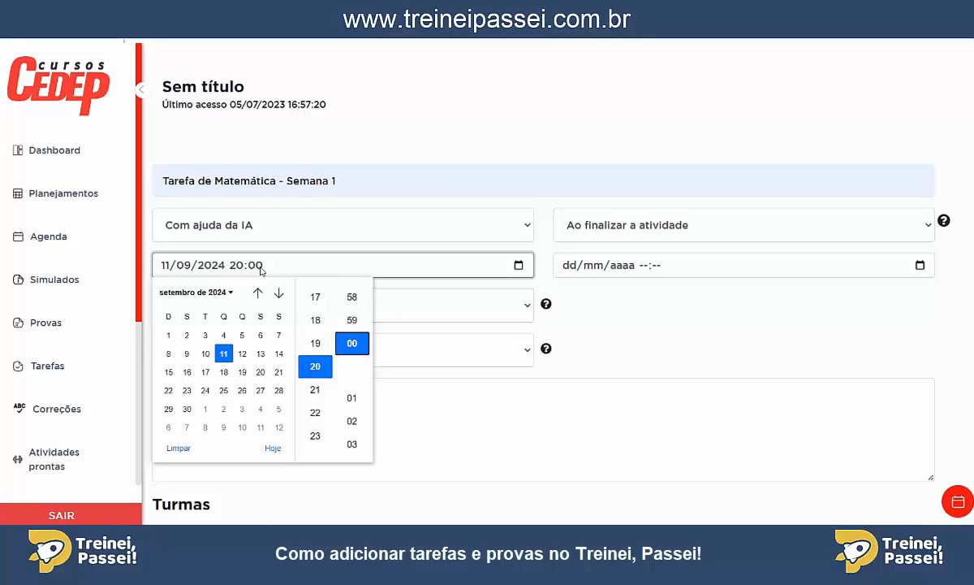
click(598, 307)
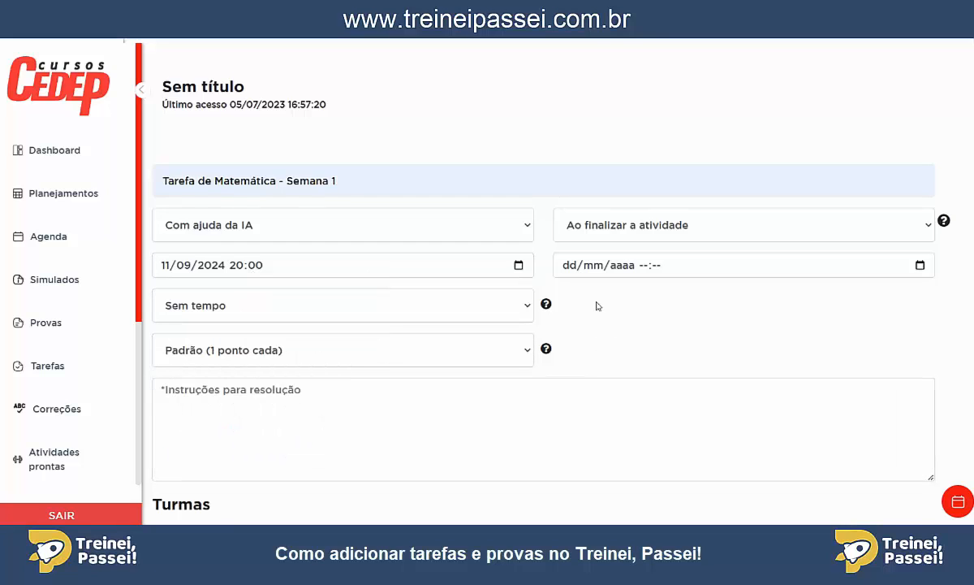
Set the task's end date and time to 25/09/2024 23:30.
click(920, 265)
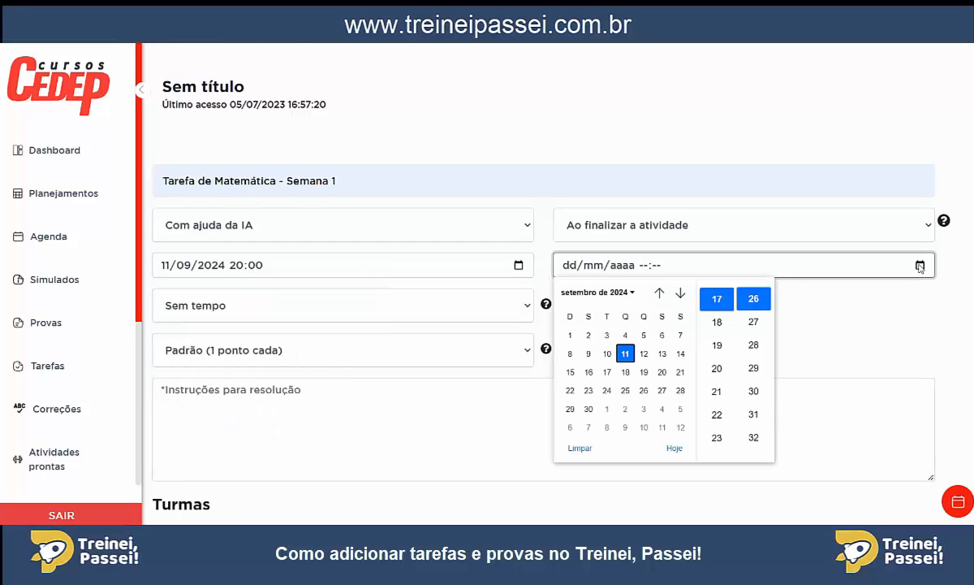
click(626, 391)
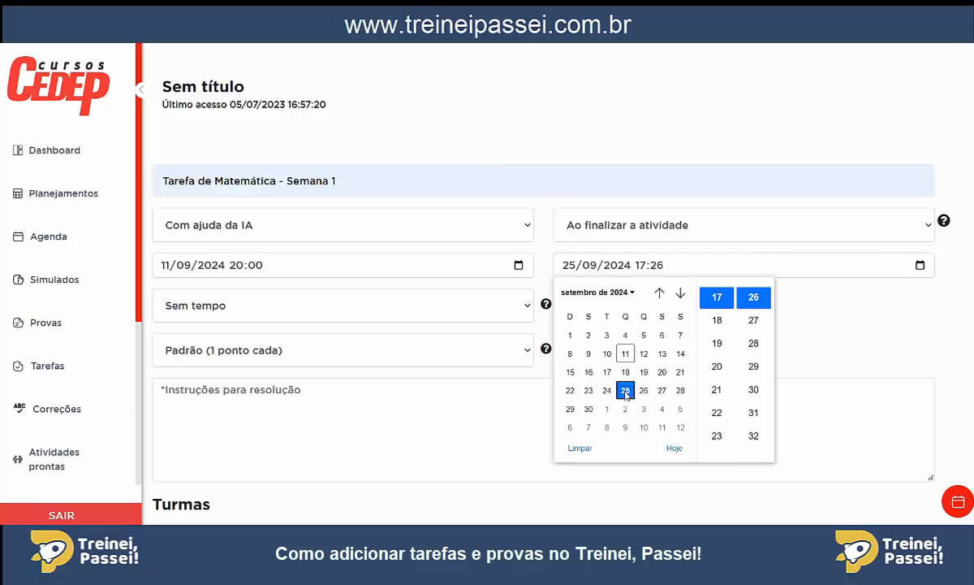
click(717, 436)
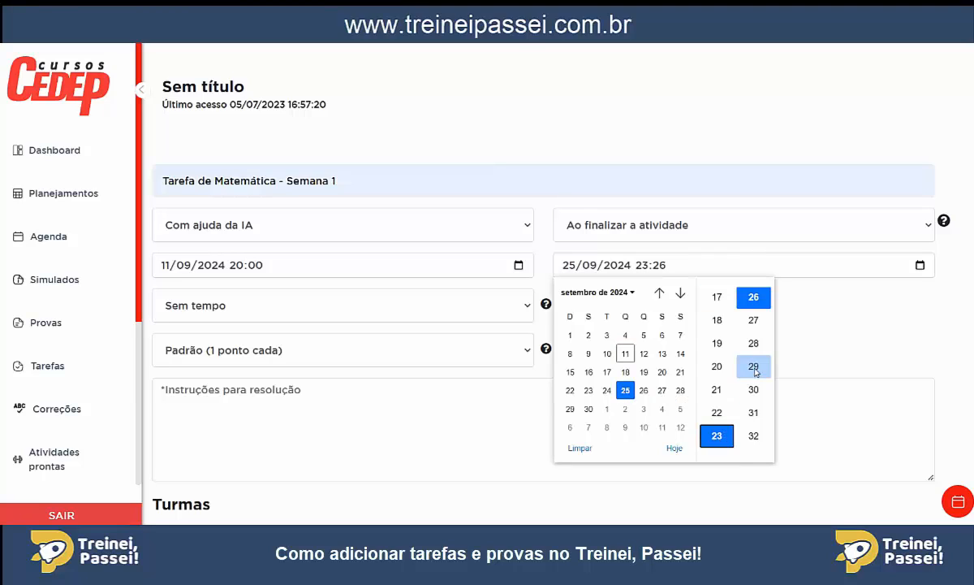
click(753, 389)
click(819, 335)
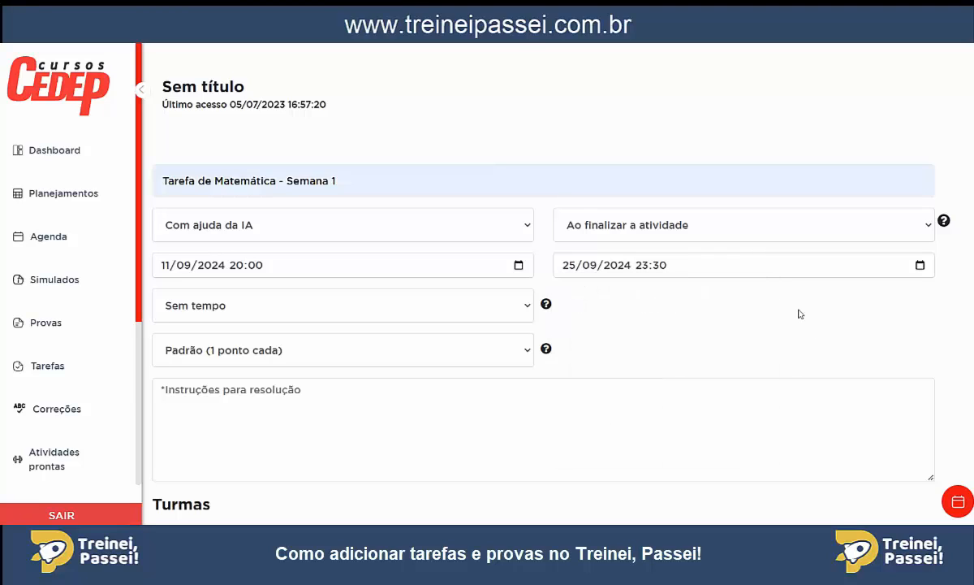
Review the completion-time options and try "Pontuação idêntica" with maximum grade 10 and "Pontuação separada", returning to "Padrão (1 ponto cada)".
click(466, 308)
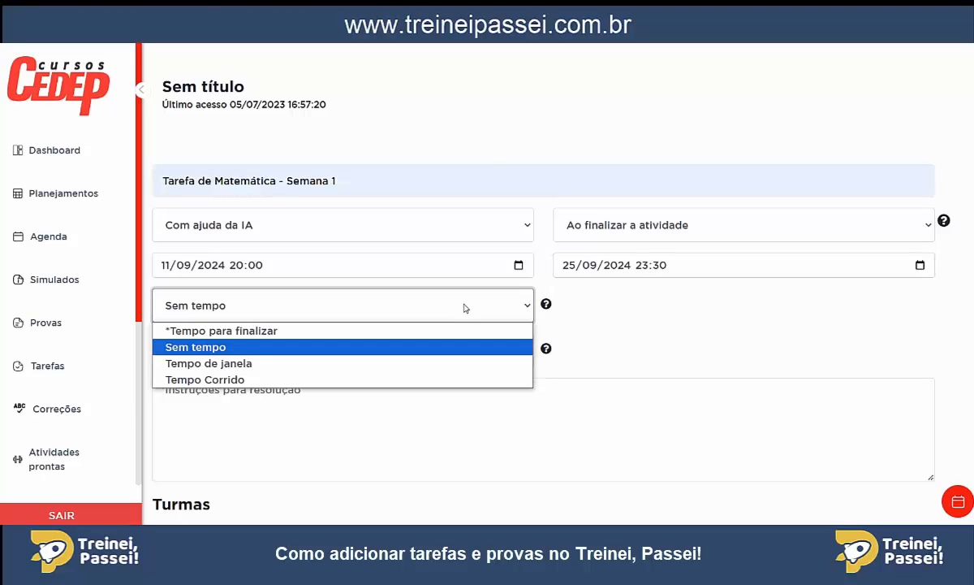
click(466, 308)
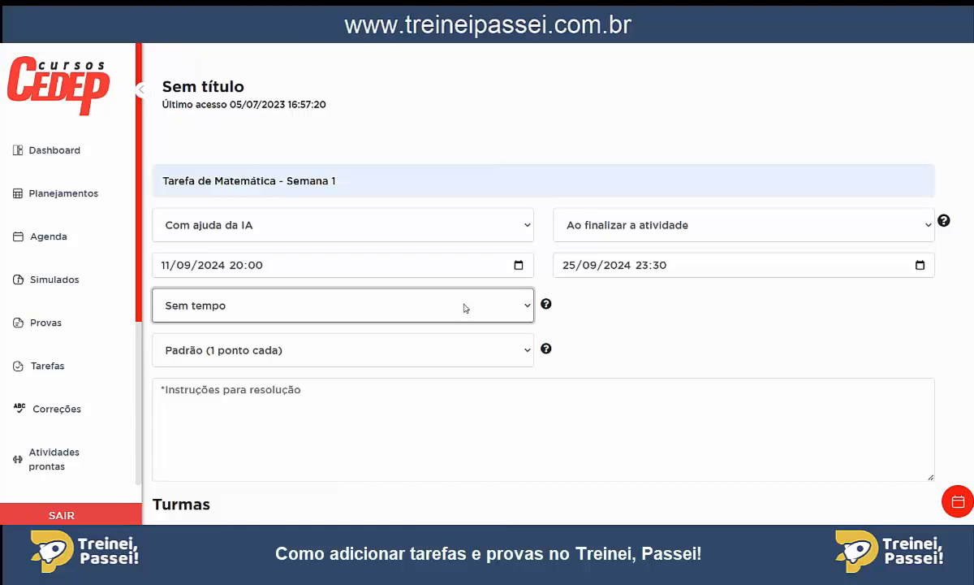
click(469, 355)
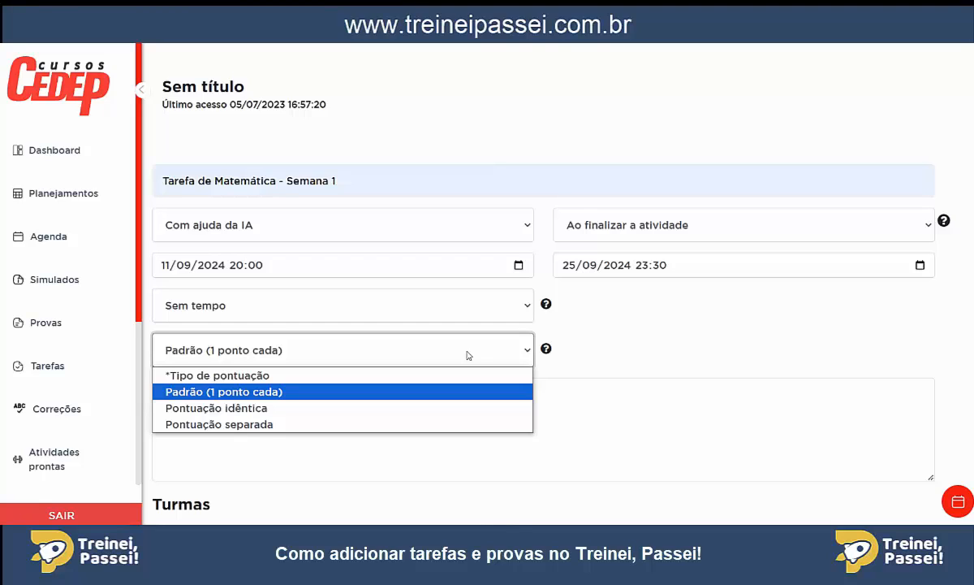
click(283, 408)
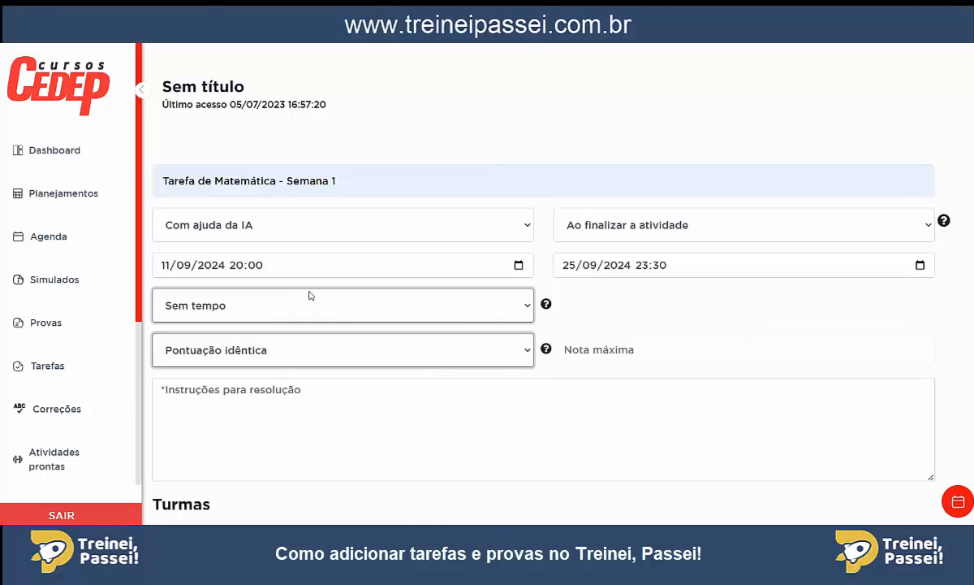
click(602, 350)
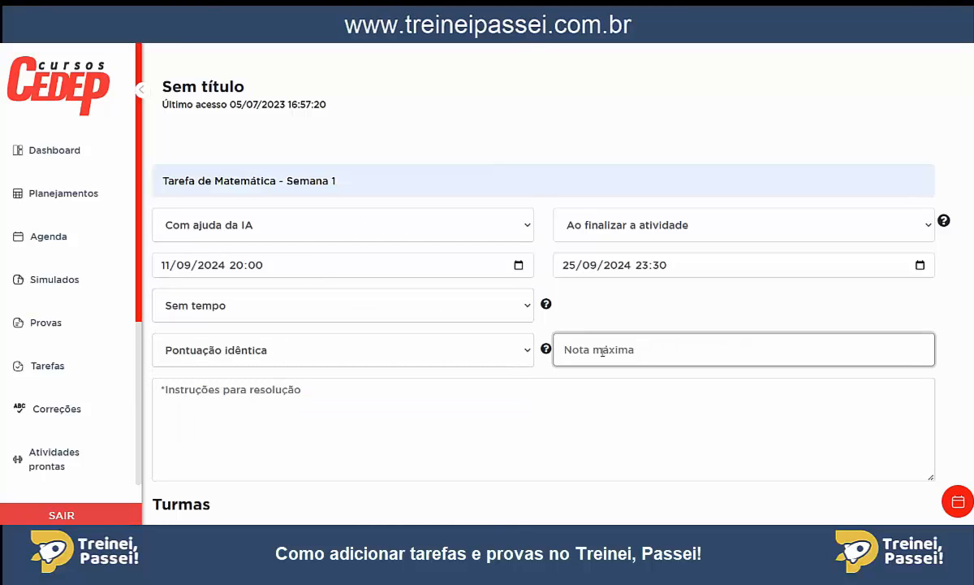
text(10)
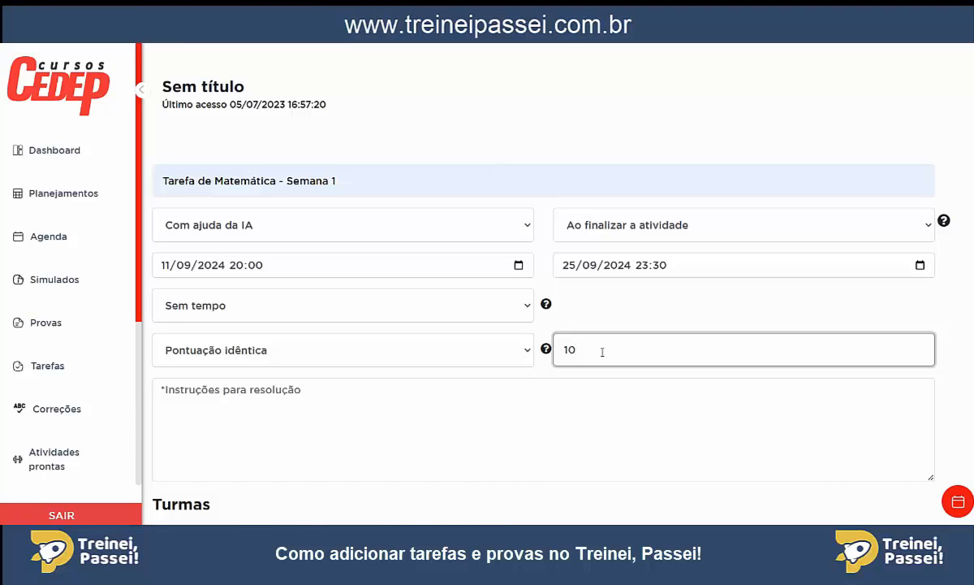
click(495, 348)
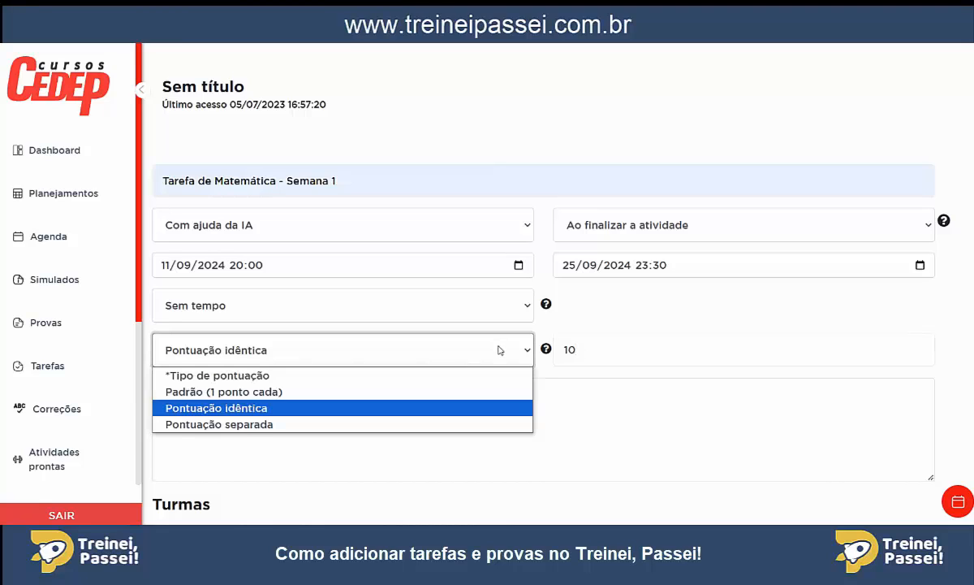
click(236, 425)
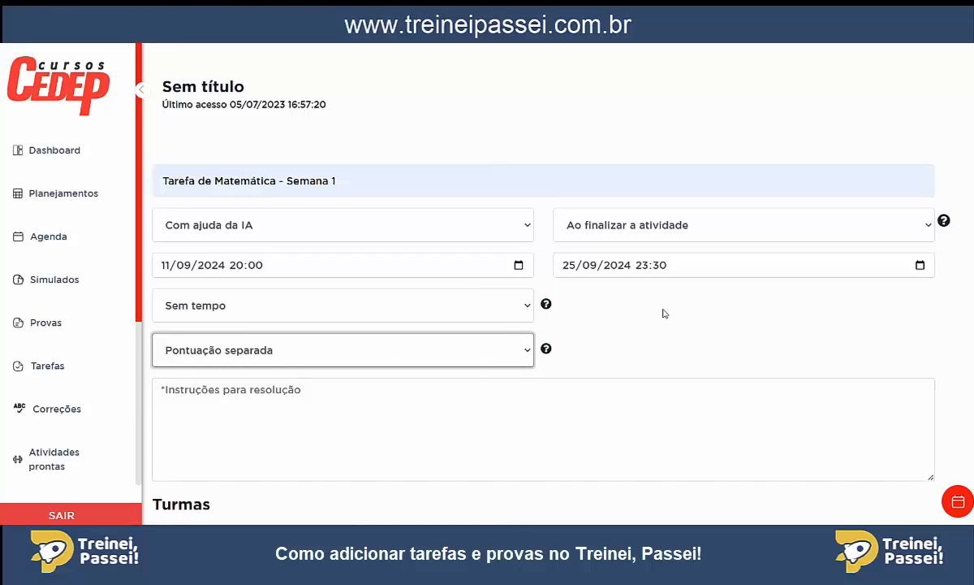
click(488, 355)
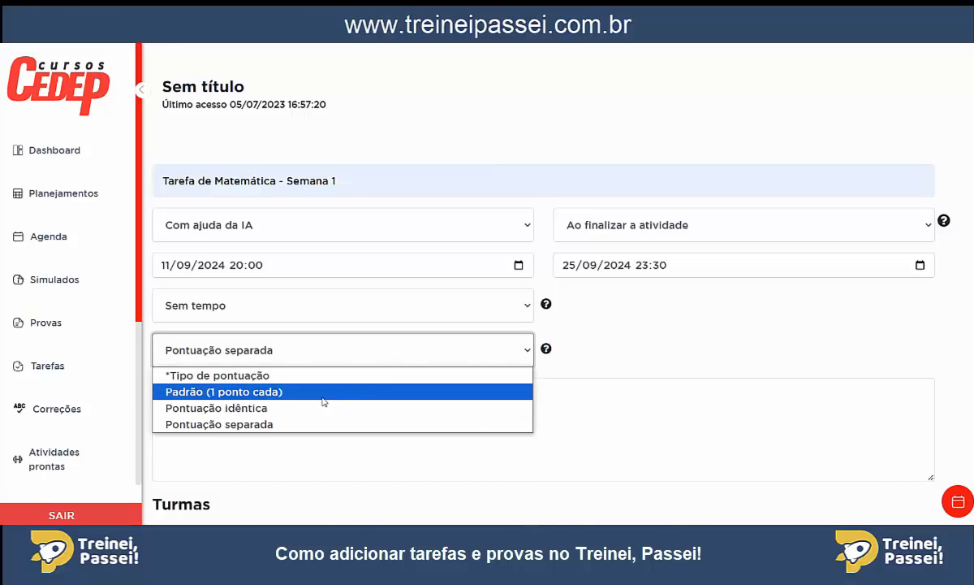
click(260, 393)
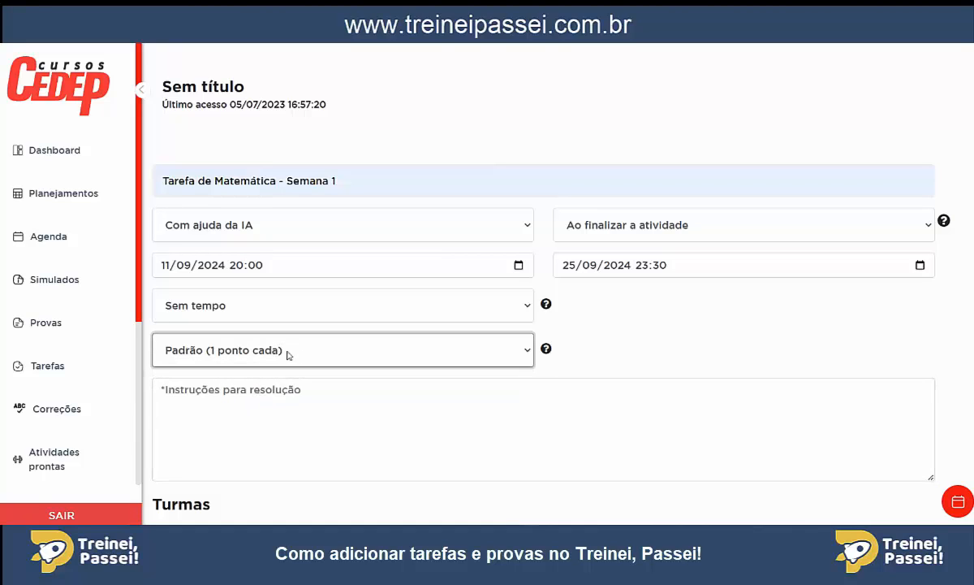
Assign the task to the class PRÉ/ENEM 2024 and check the specific-student list without choosing any student.
scroll(587, 337, down, 2)
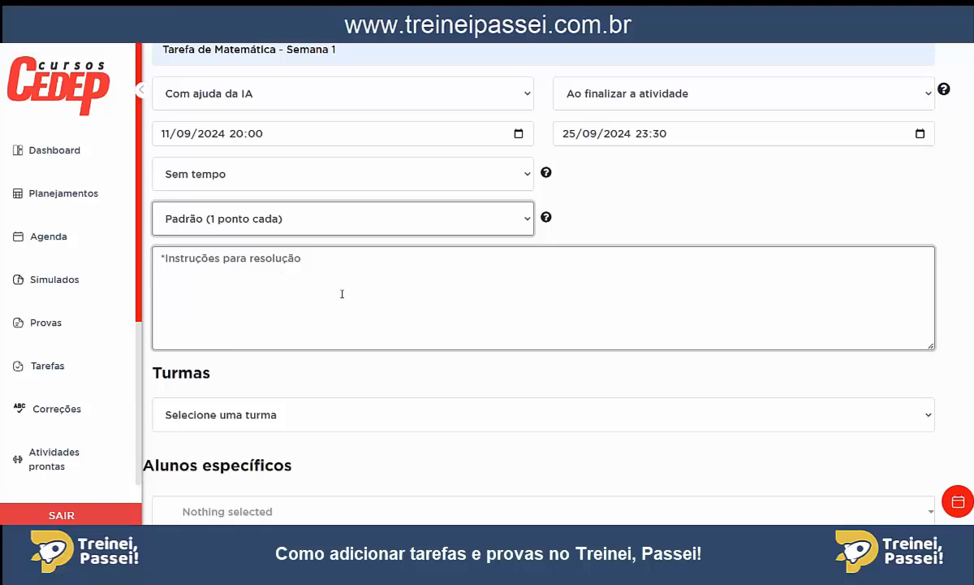
scroll(304, 291, down, 3)
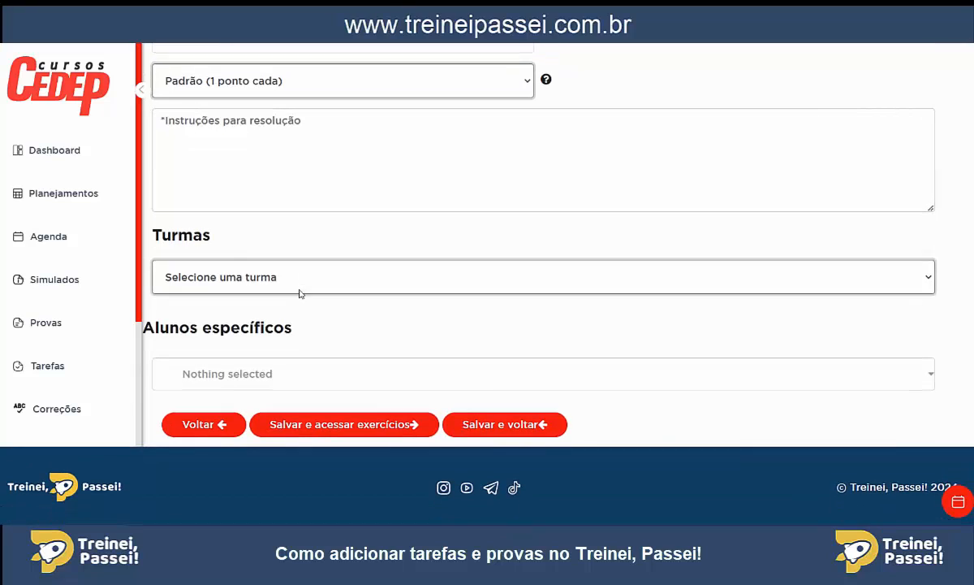
click(201, 270)
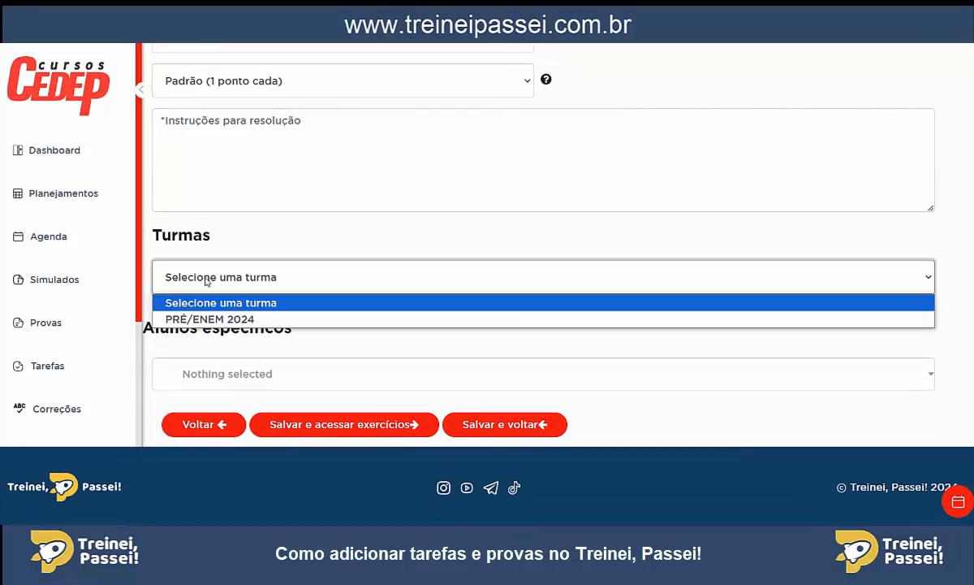
click(206, 319)
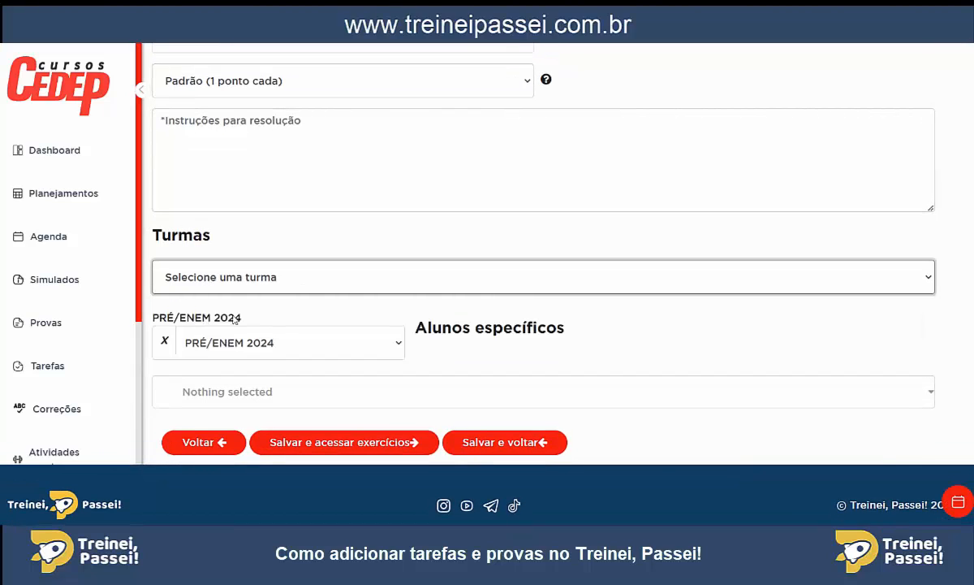
scroll(296, 311, down, 1)
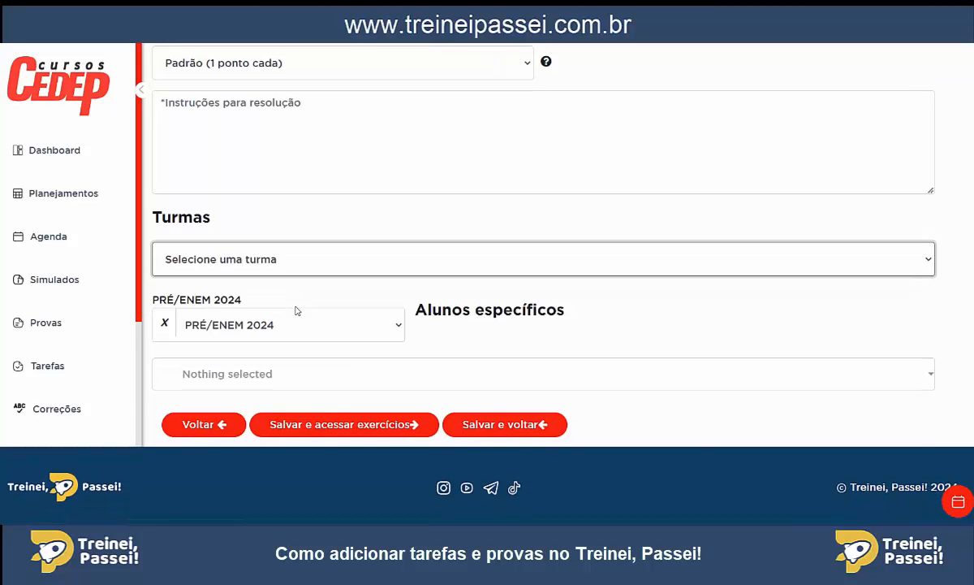
click(254, 378)
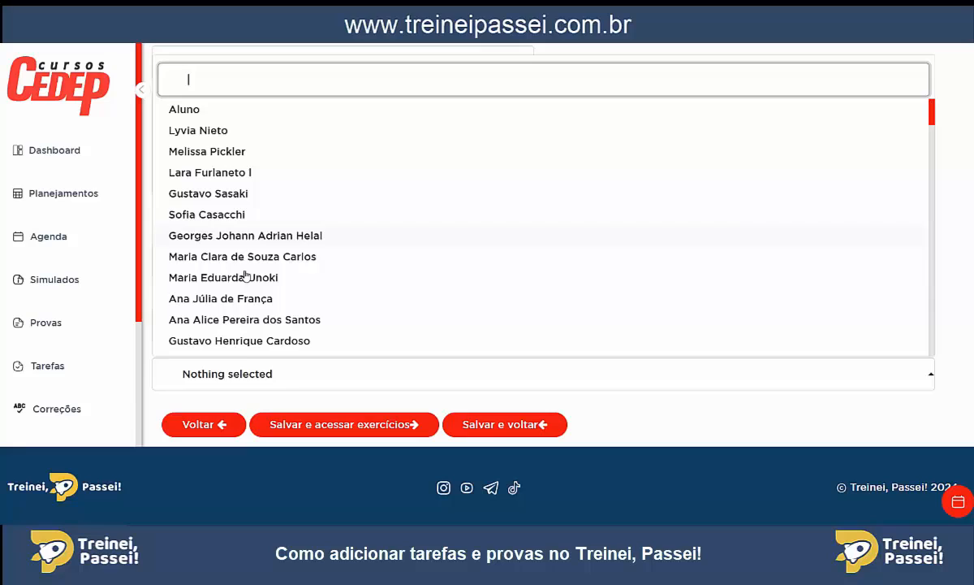
click(252, 373)
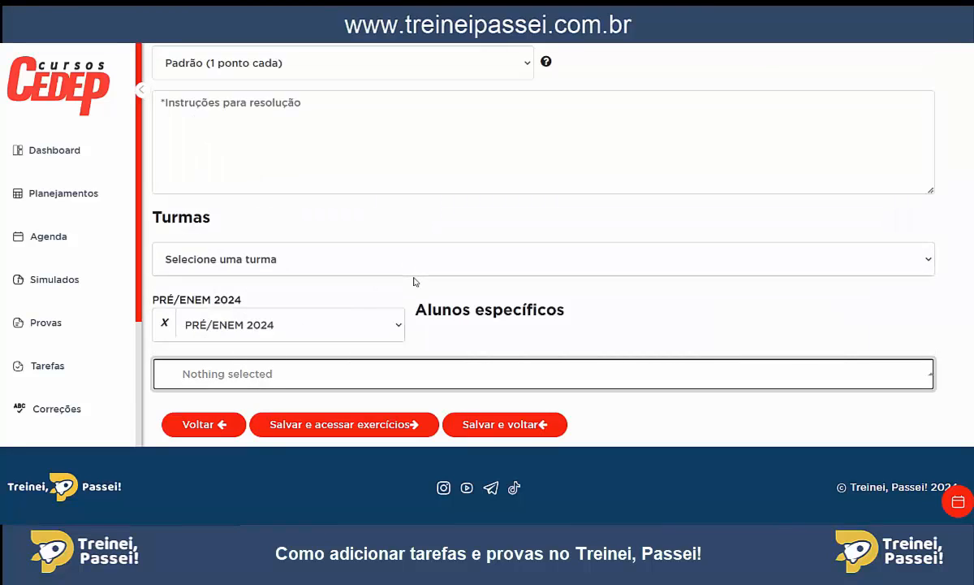
Save the task and open its exercises, reviewing the alternatives, answer key and comment area of Questão #1.
click(370, 427)
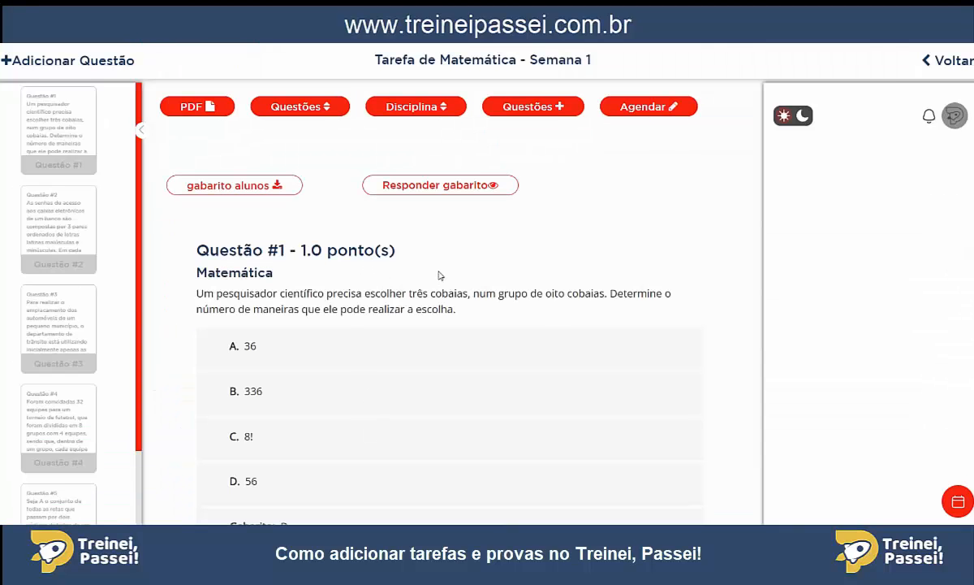
scroll(438, 275, down, 2)
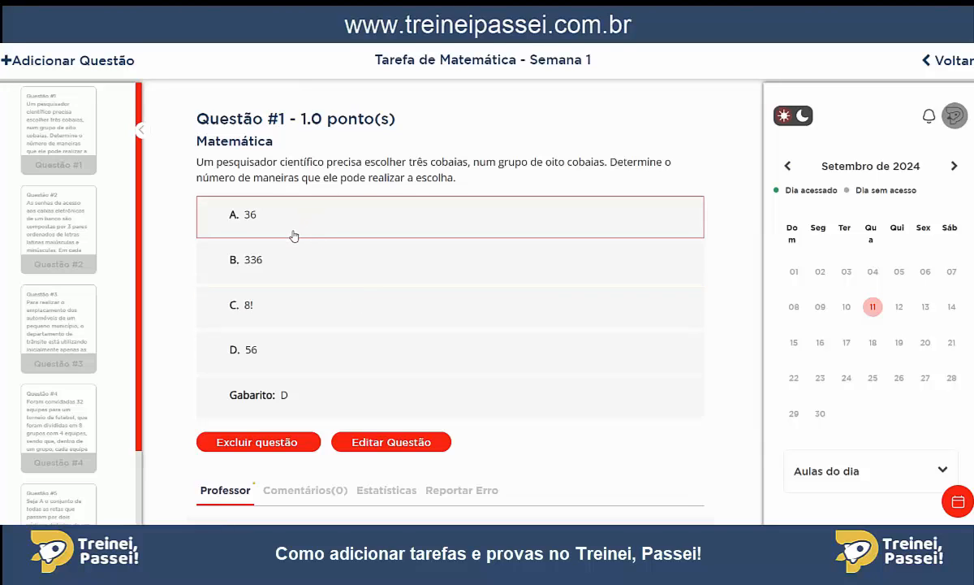
scroll(293, 236, down, 2)
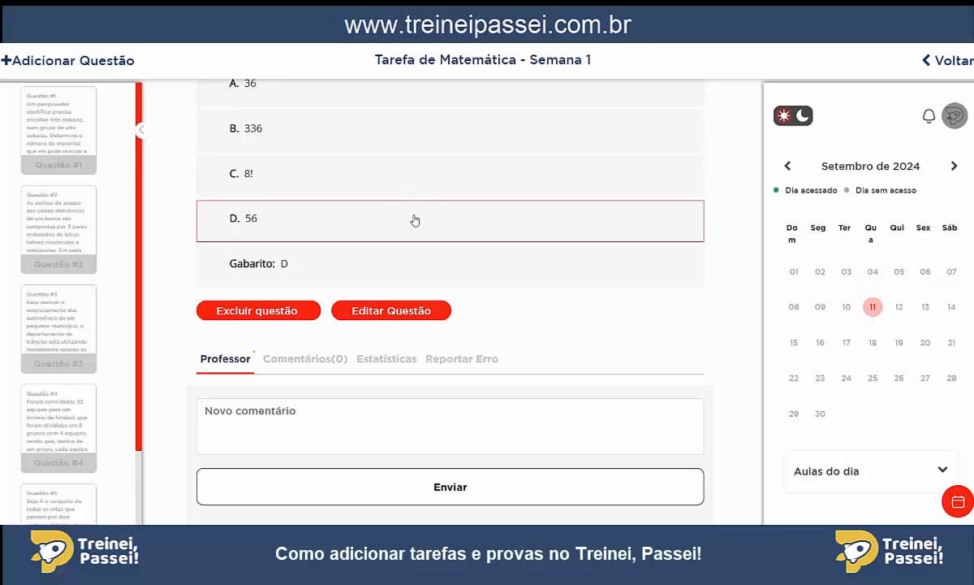
scroll(413, 218, up, 2)
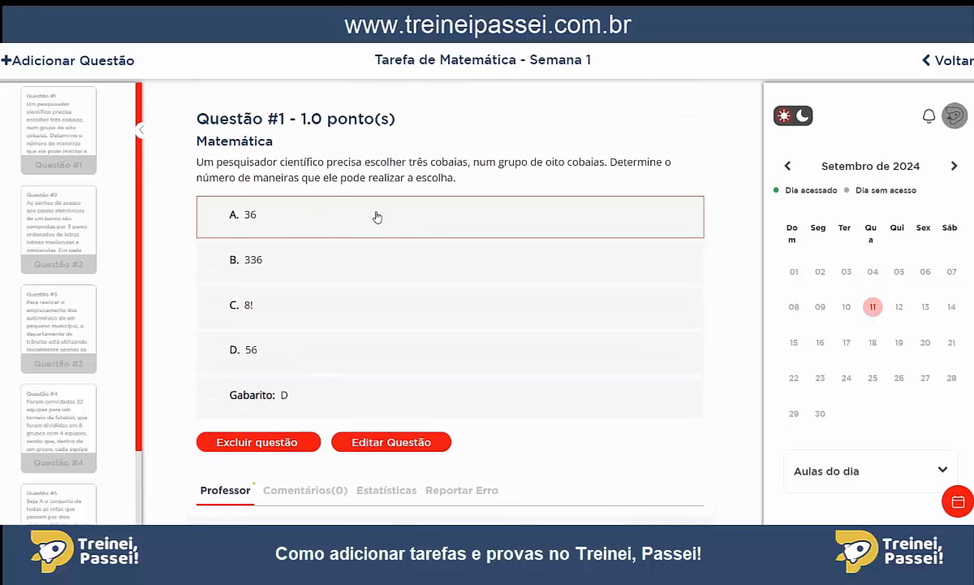
Reorder the task's questions so the one about the scientific researcher choosing three guinea pigs comes second, after the bank-password question.
scroll(363, 230, up, 2)
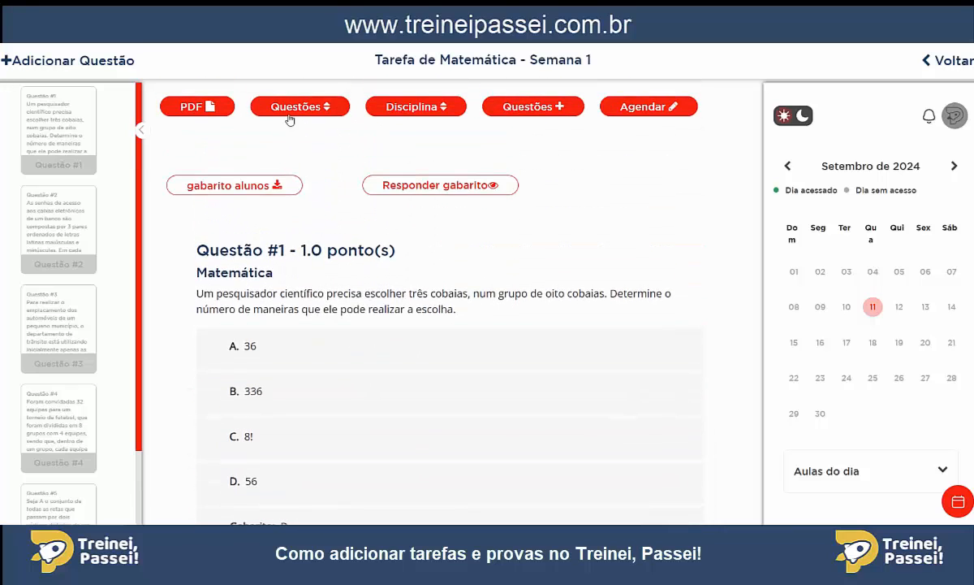
click(296, 112)
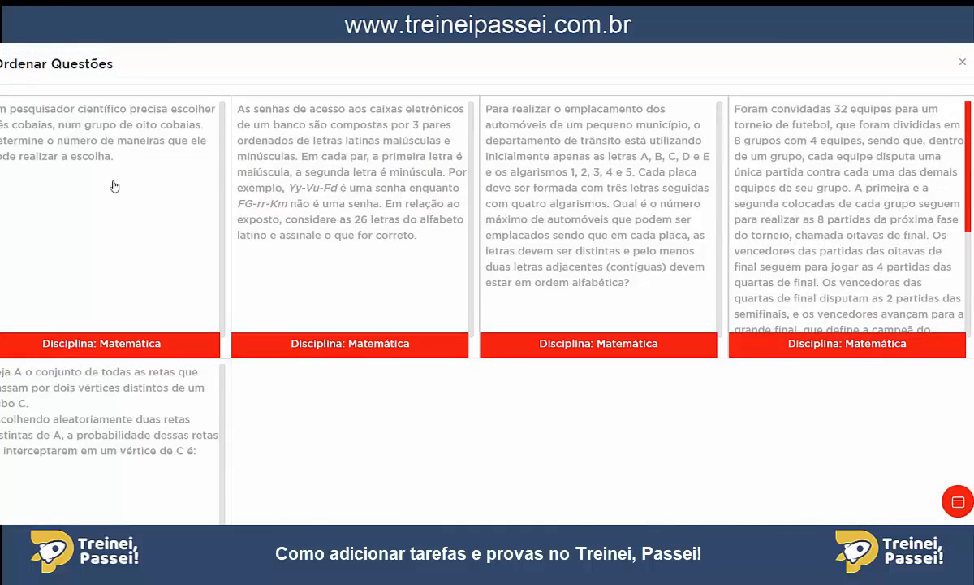
drag(113, 185, 457, 196)
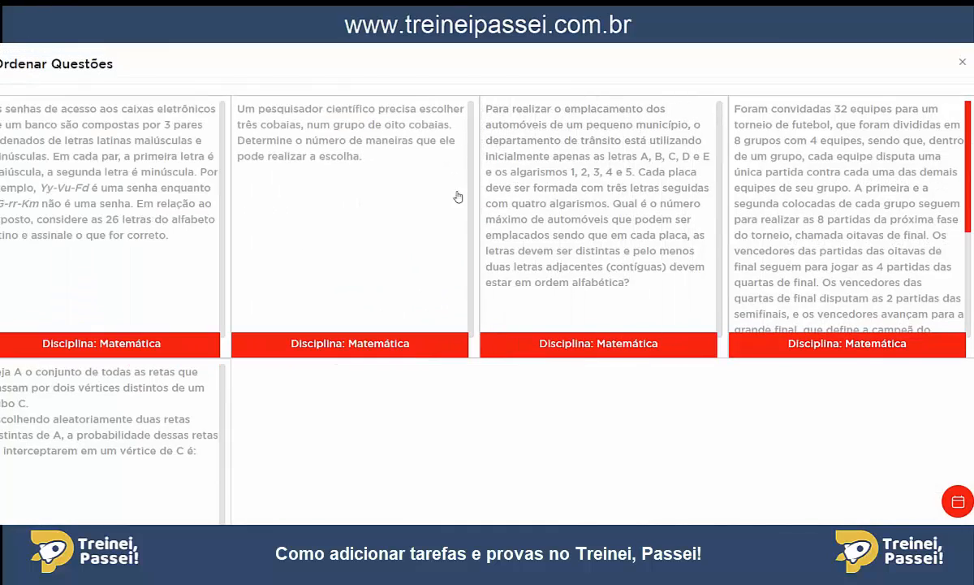
click(960, 66)
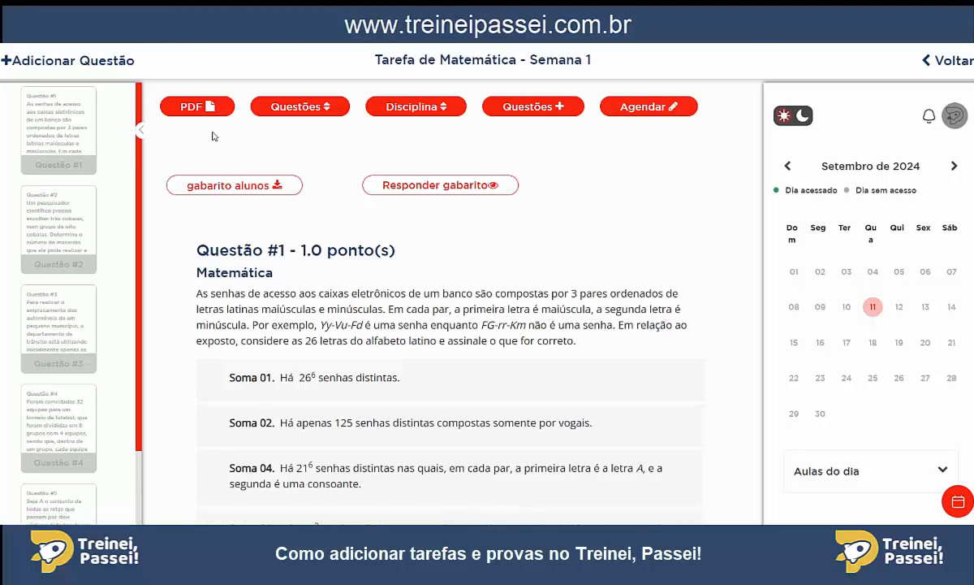
Generate the task's PDF with discipline name, institution name and answer sheet, and review its header, questions, answer key and answer sheet.
click(196, 113)
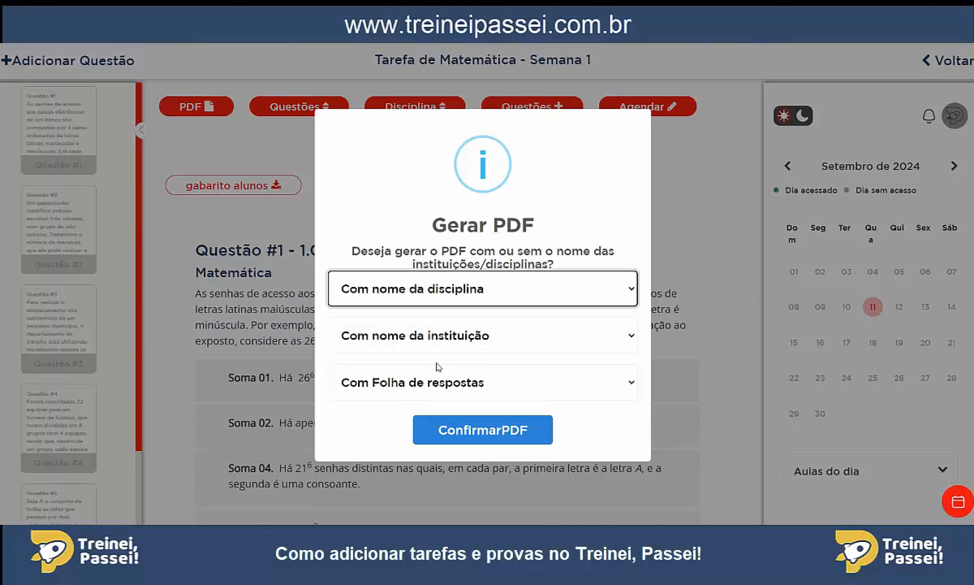
click(492, 437)
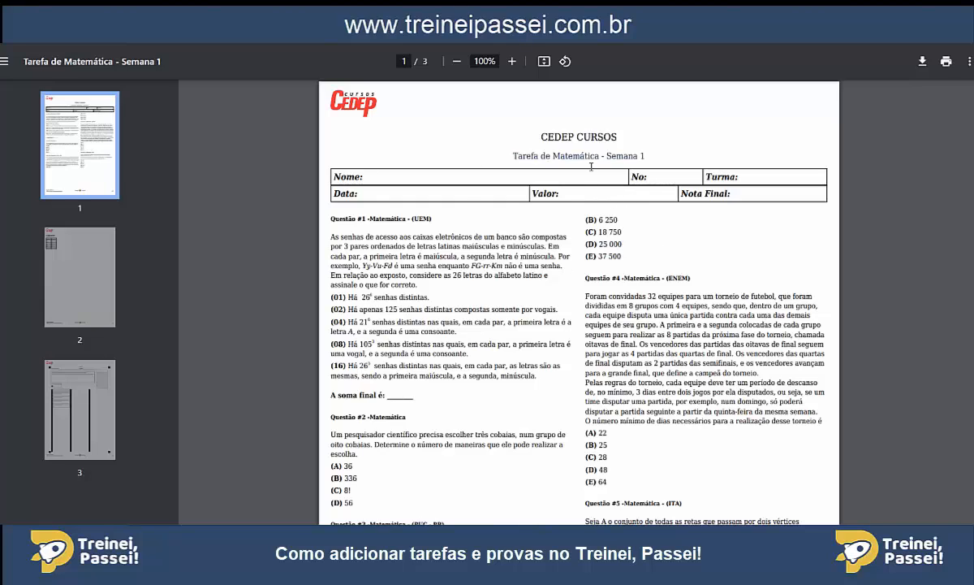
drag(541, 137, 632, 138)
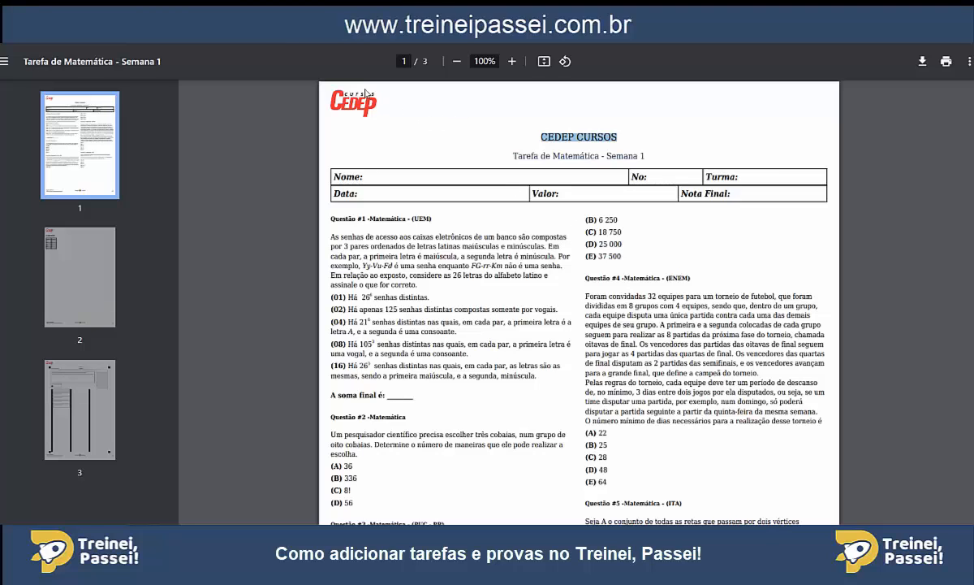
scroll(540, 215, down, 5)
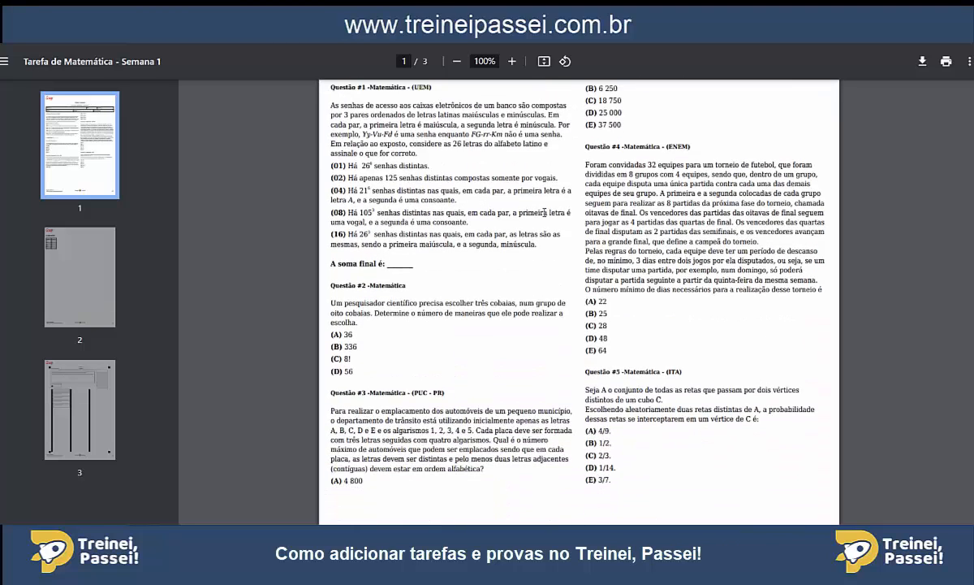
scroll(542, 170, down, 3)
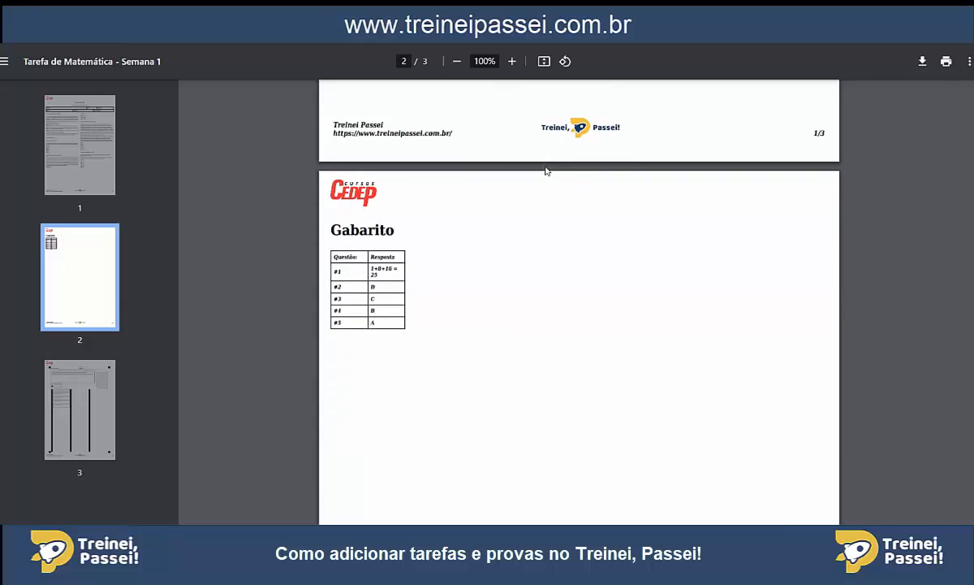
scroll(545, 168, up, 1)
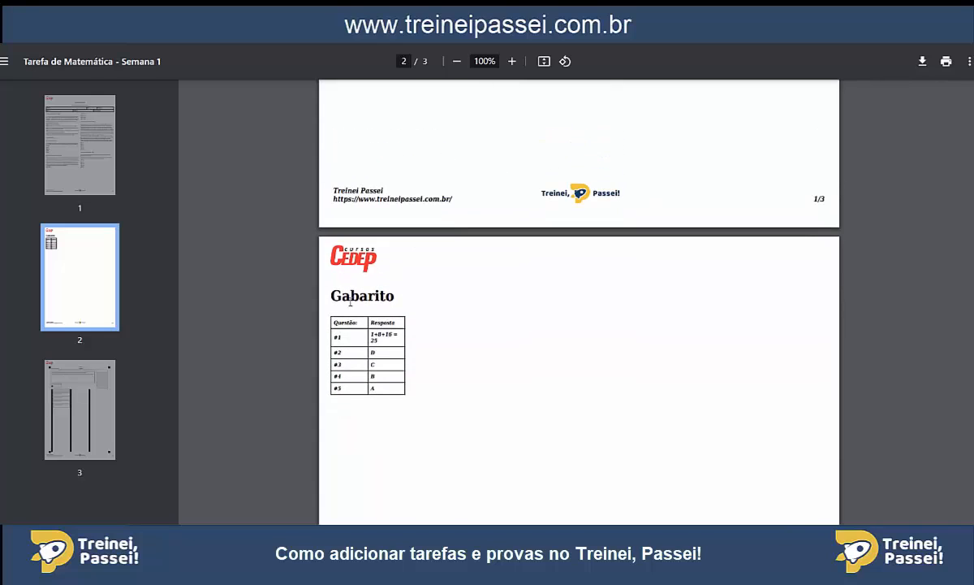
scroll(561, 317, down, 6)
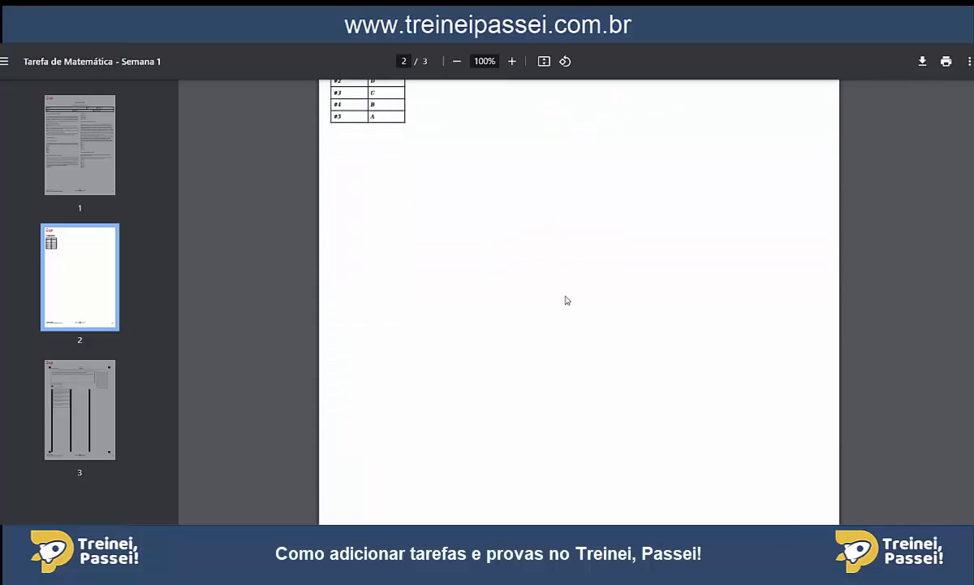
scroll(567, 294, down, 5)
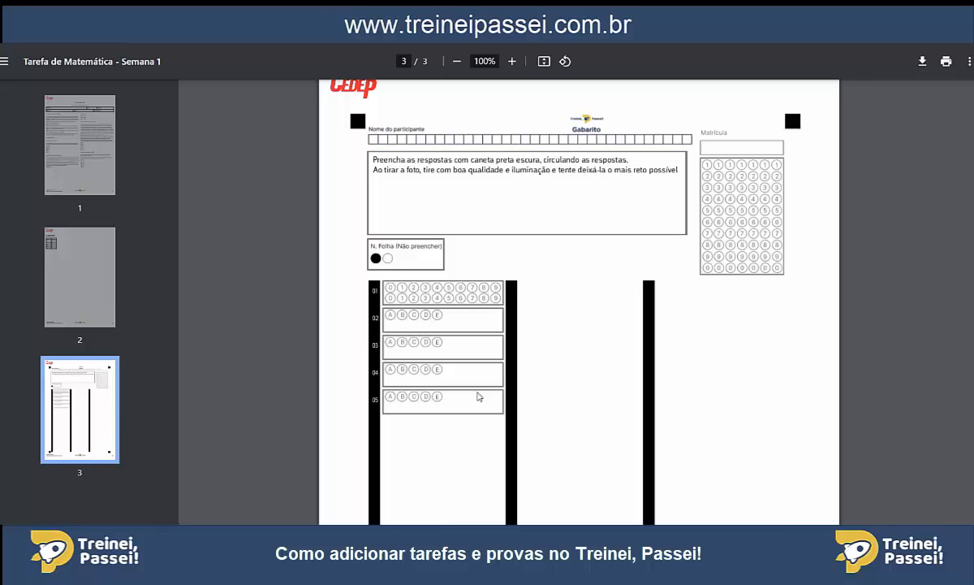
key(ctrl+w)
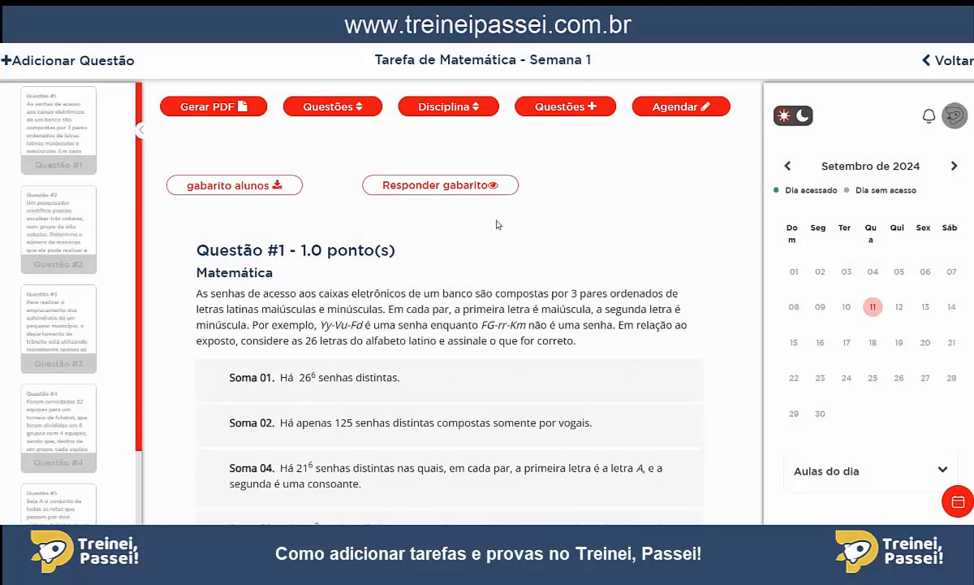
Examine the form for answering the answer sheet, including its file upload and per-question answer fields, without submitting anything.
click(438, 187)
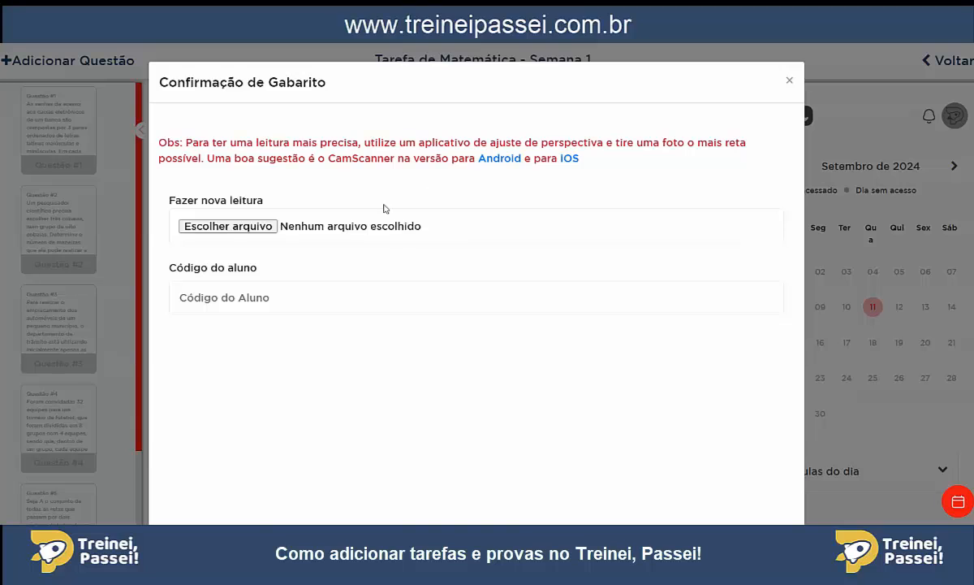
click(231, 226)
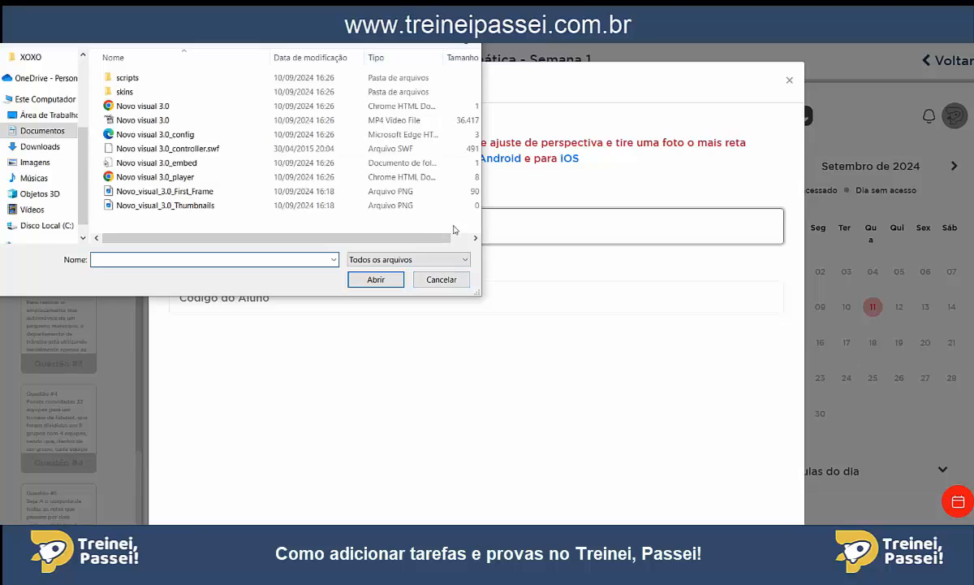
click(443, 278)
scroll(317, 299, down, 5)
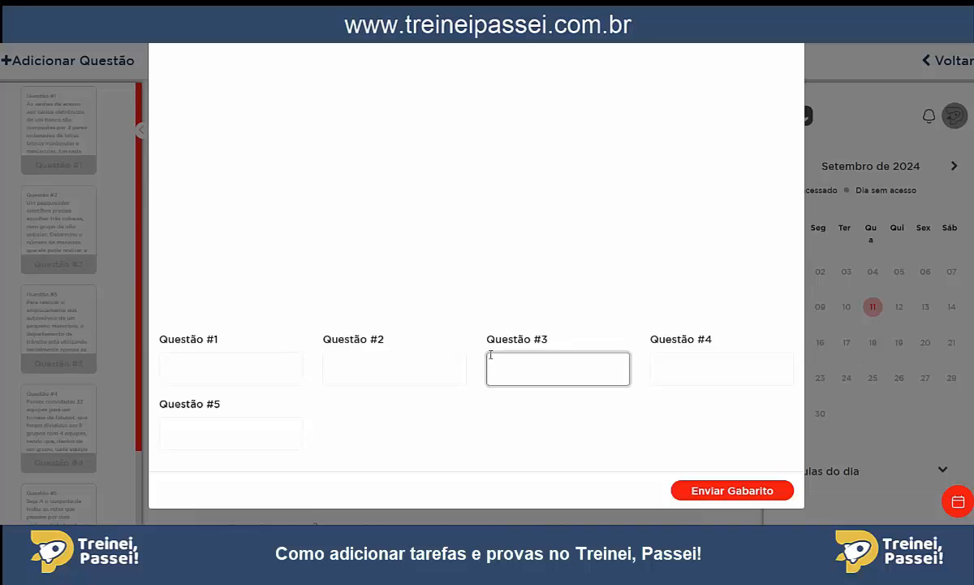
scroll(460, 332, up, 5)
click(790, 82)
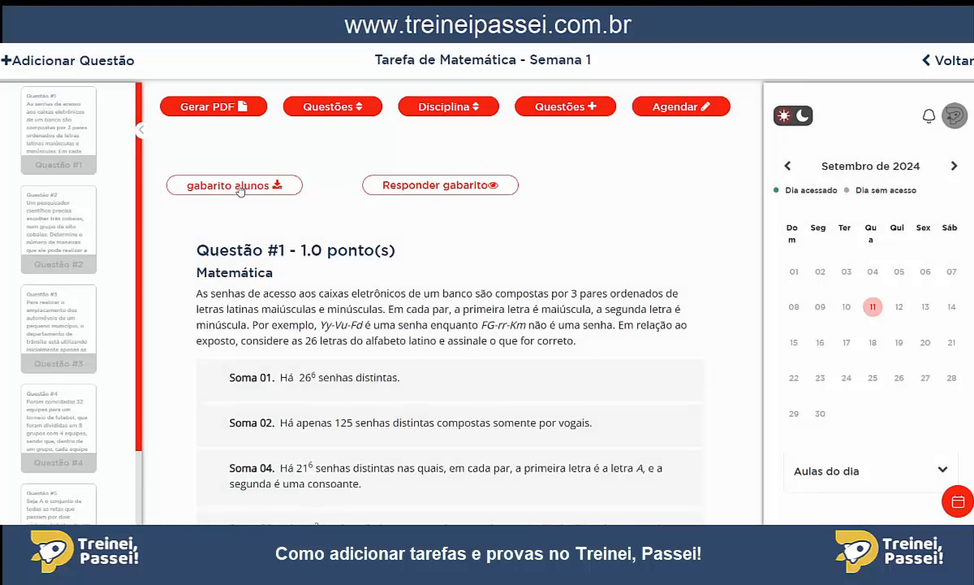
Examine the options for creating student answer sheets for the class PRÉ/ENEM 2024, including its student list, without saving.
click(240, 187)
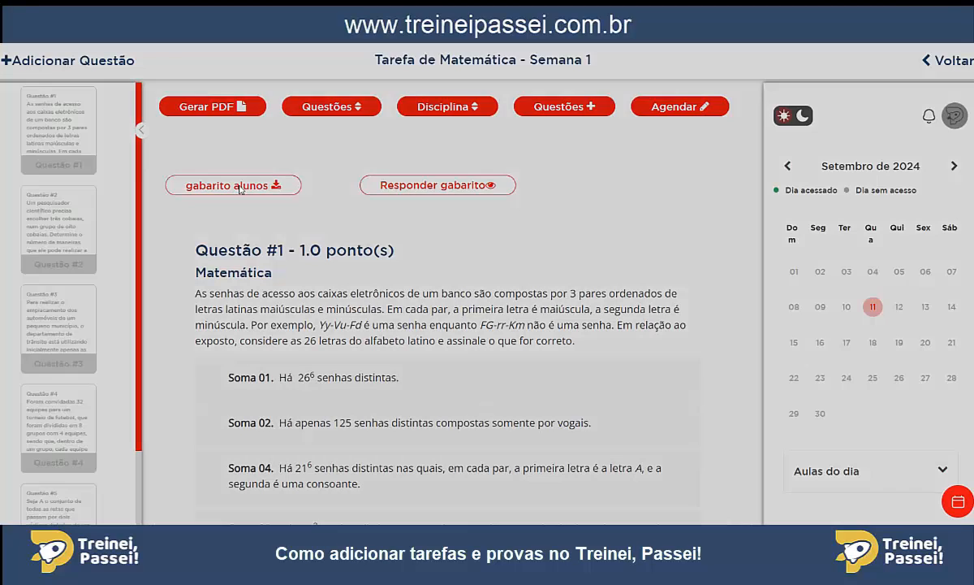
click(297, 124)
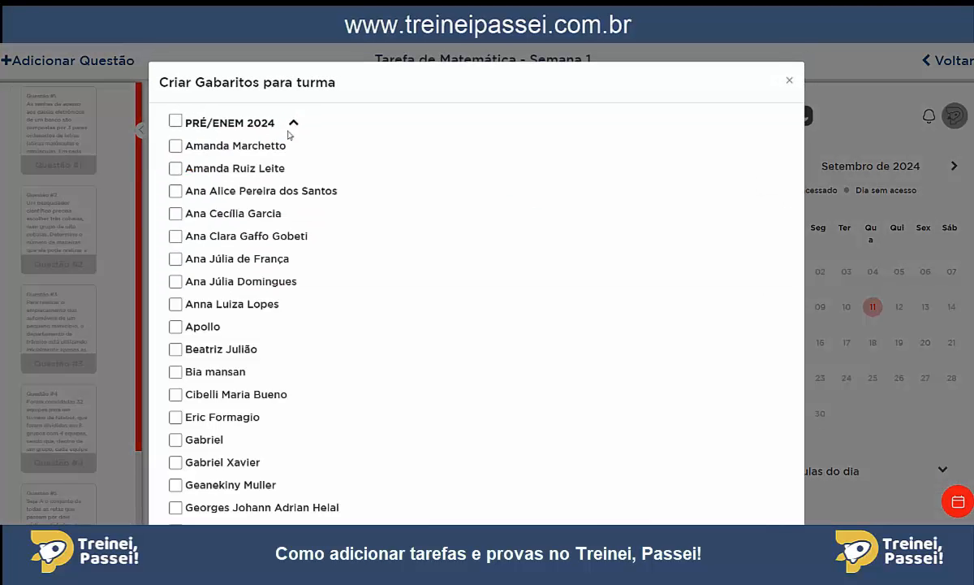
click(295, 124)
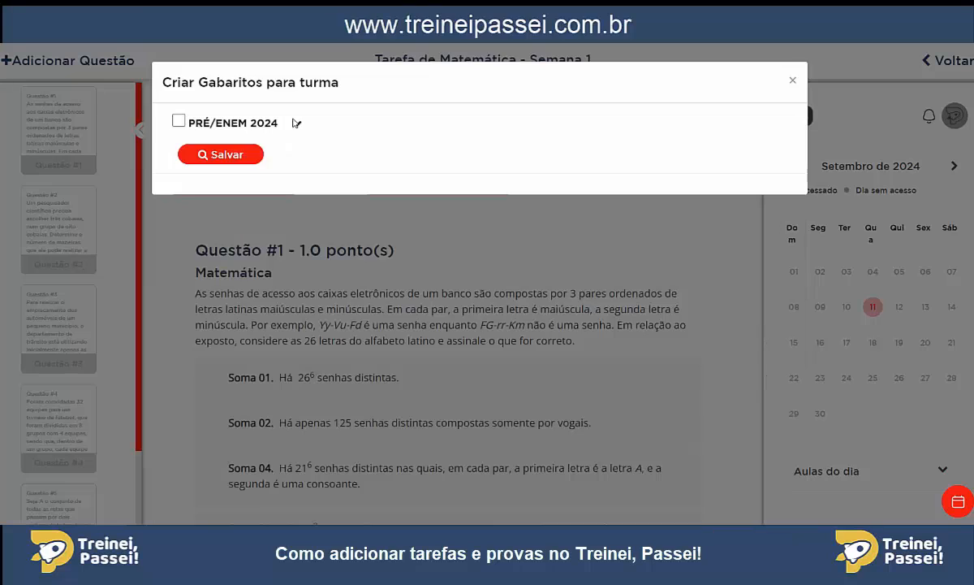
click(178, 121)
click(178, 121)
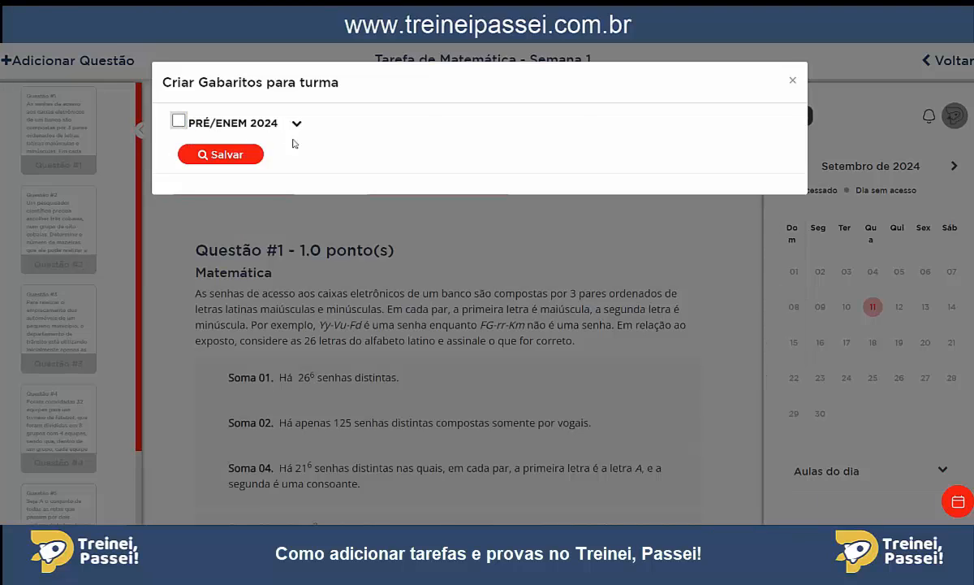
click(795, 80)
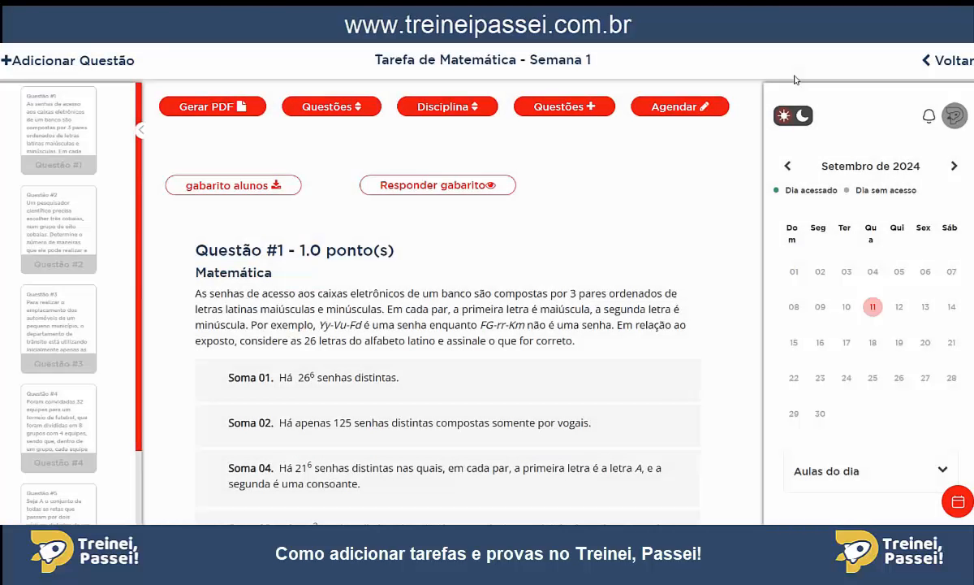
Return to the task list and check the available actions and the results of "Tarefa de Matemática - Semana 1".
click(932, 65)
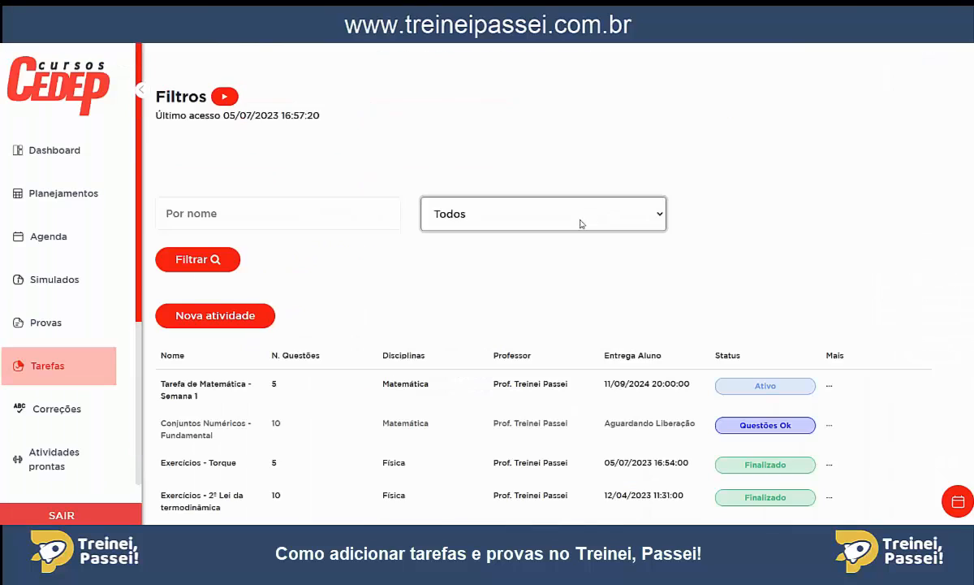
scroll(439, 255, down, 3)
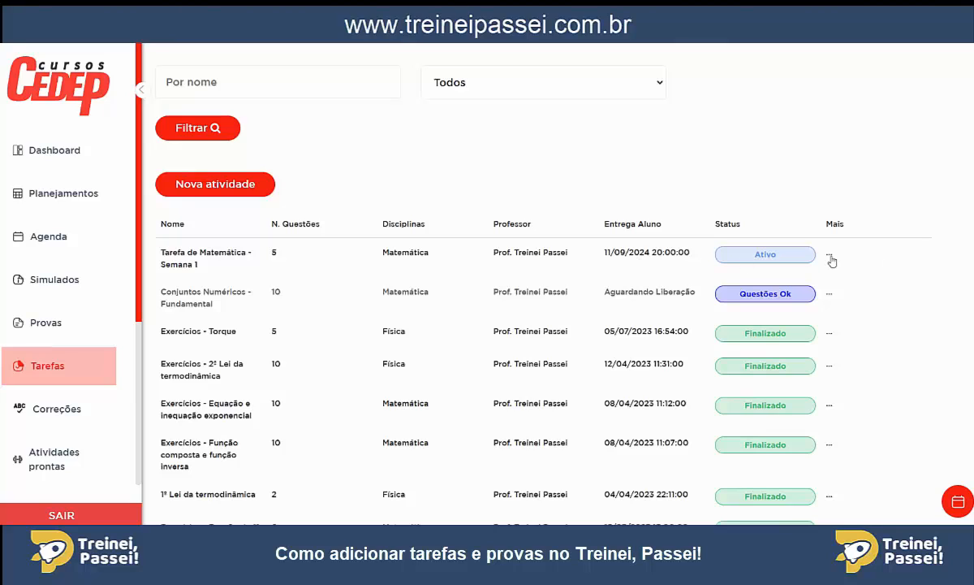
click(830, 256)
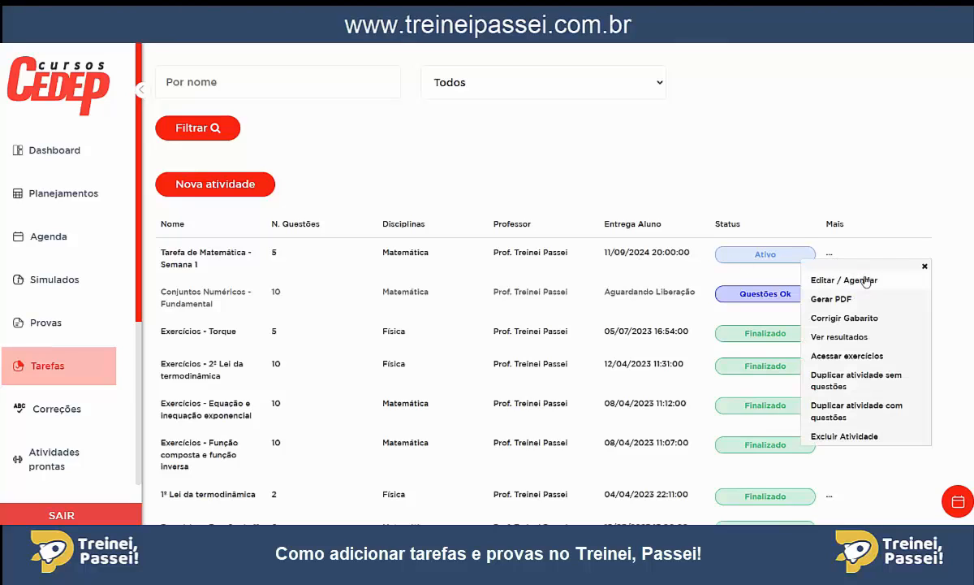
click(844, 341)
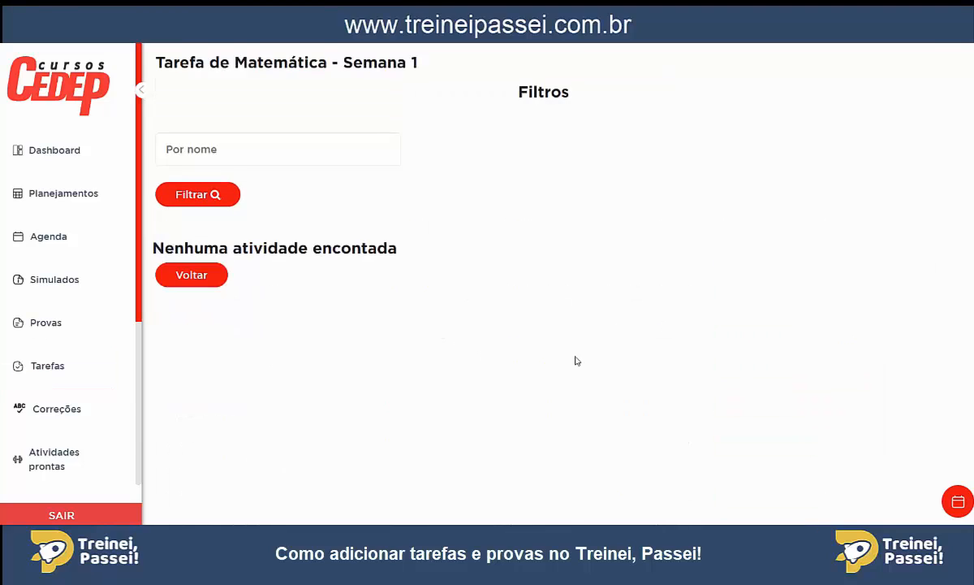
click(205, 279)
scroll(487, 224, down, 3)
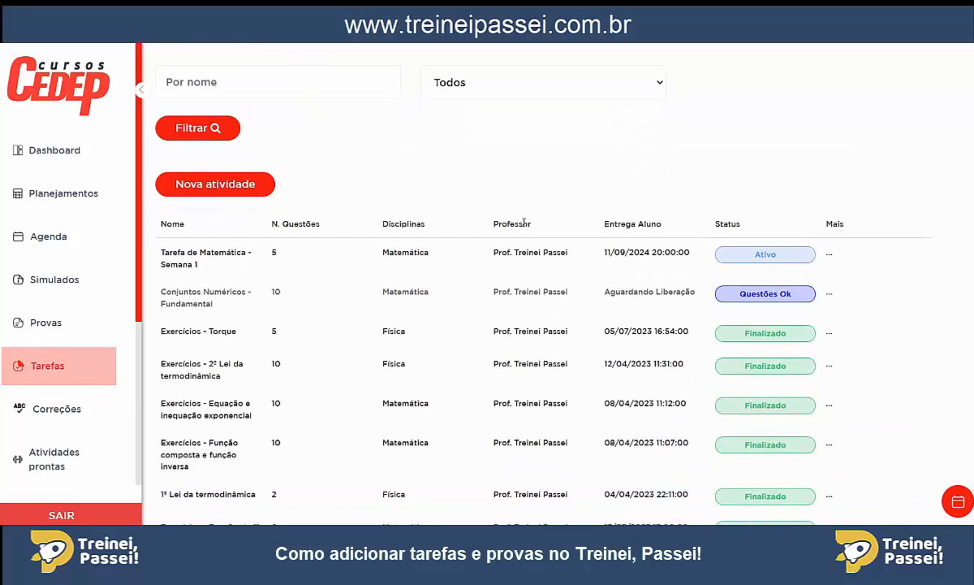
scroll(513, 269, up, 2)
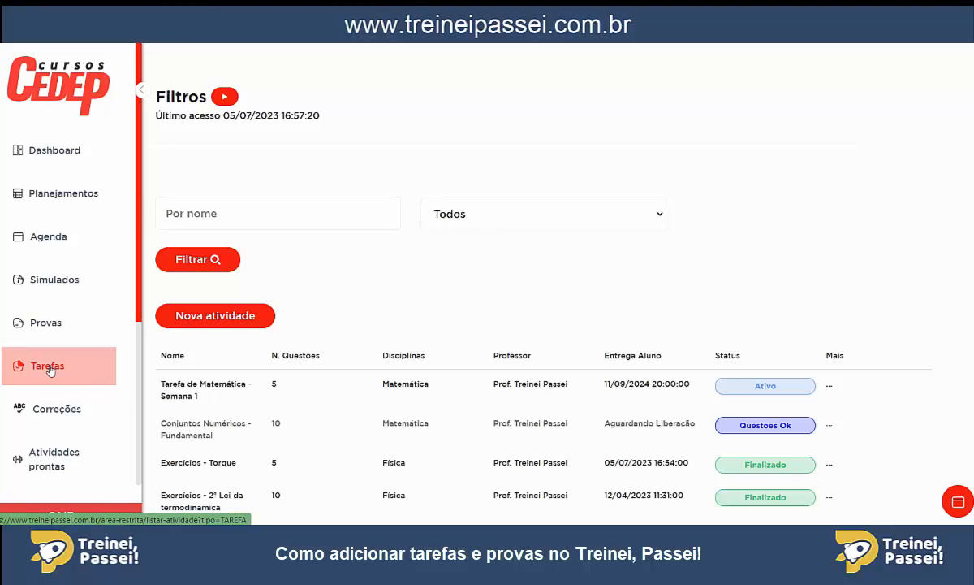
Look through the exam and mock-exam lists, view the exercises of "SIMULADO 9 - 23/06 - PRÉ-VESTIBULAR", and return to the dashboard.
click(46, 322)
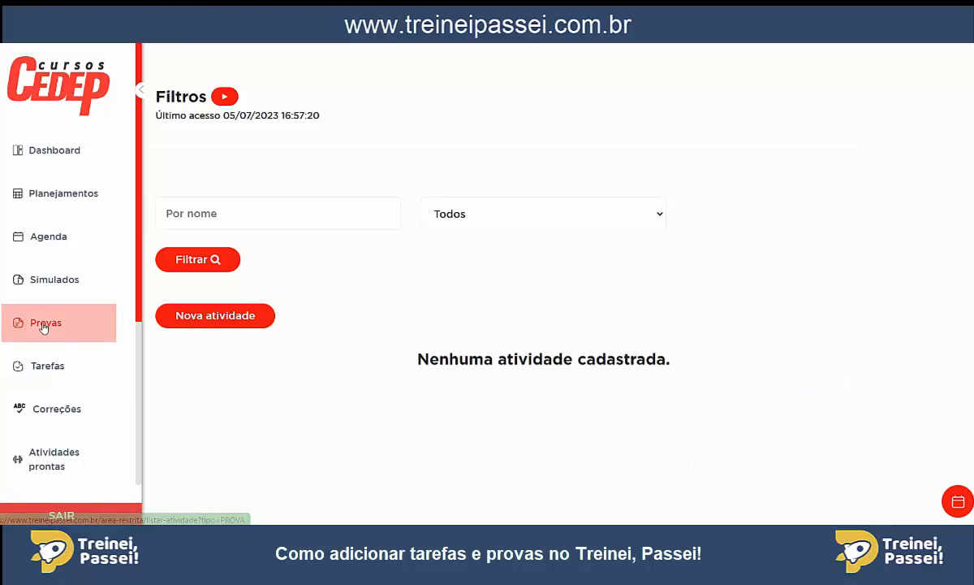
click(51, 282)
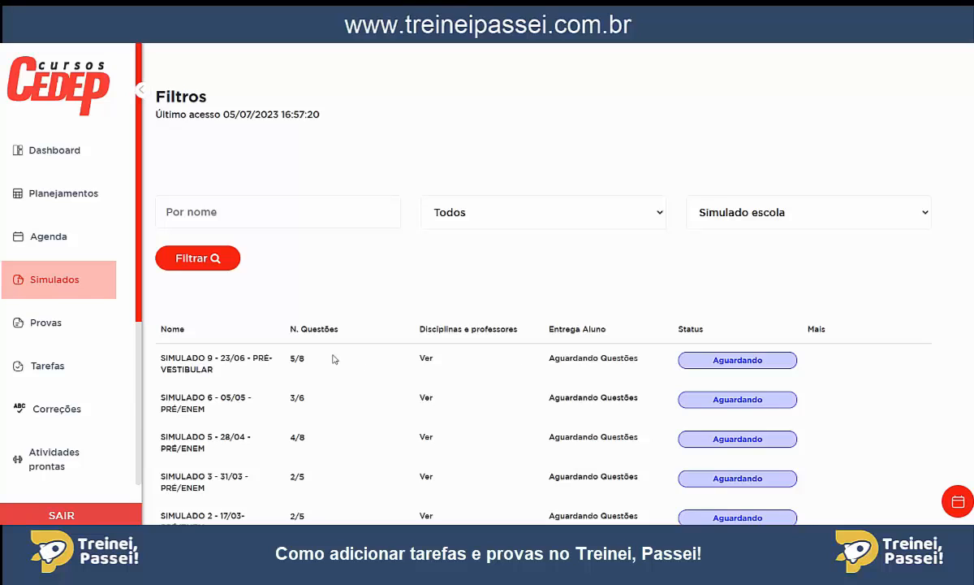
click(186, 363)
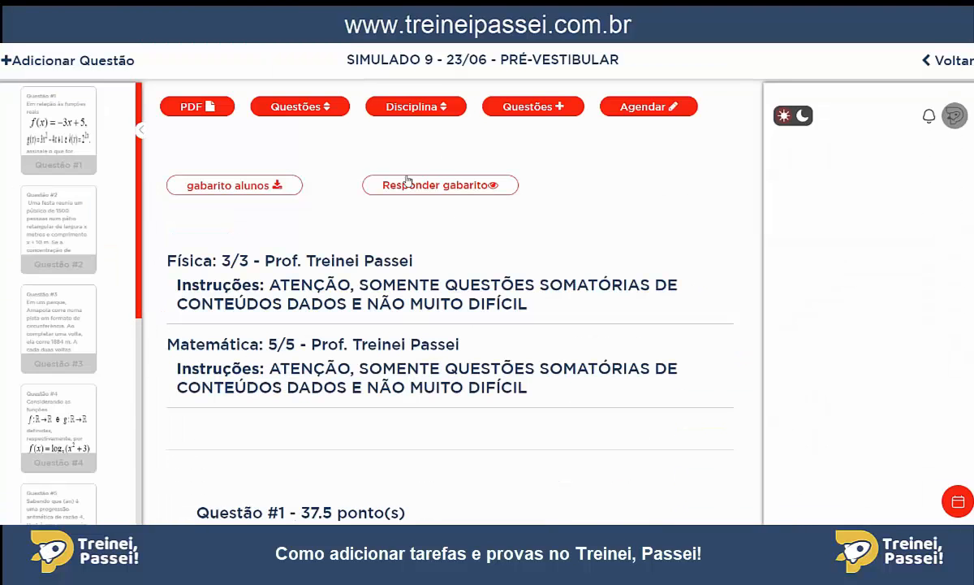
click(950, 61)
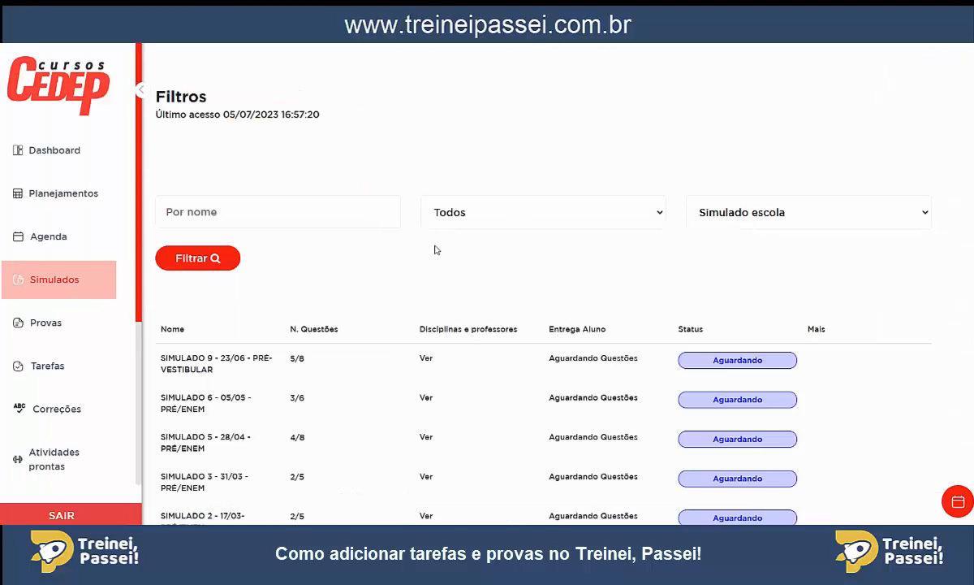
click(60, 148)
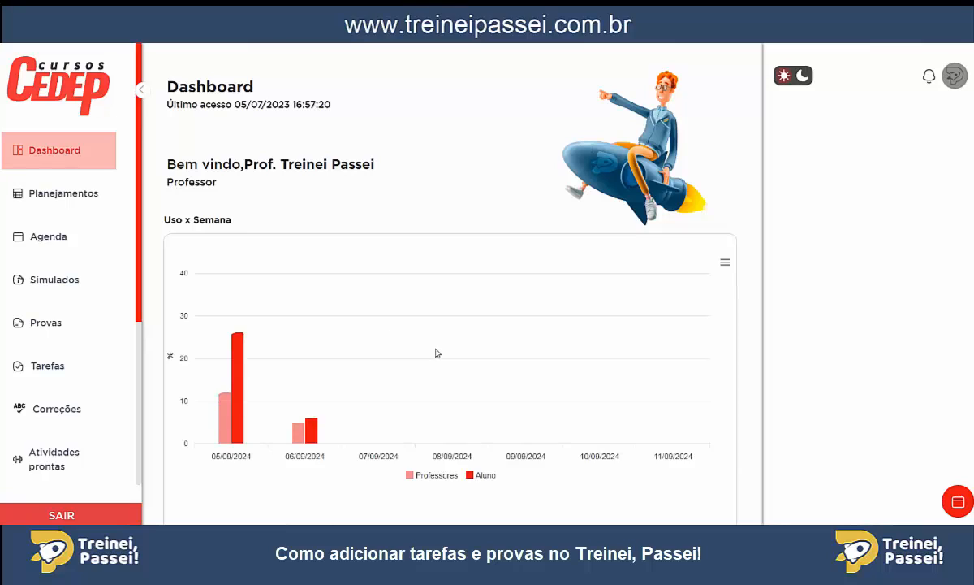